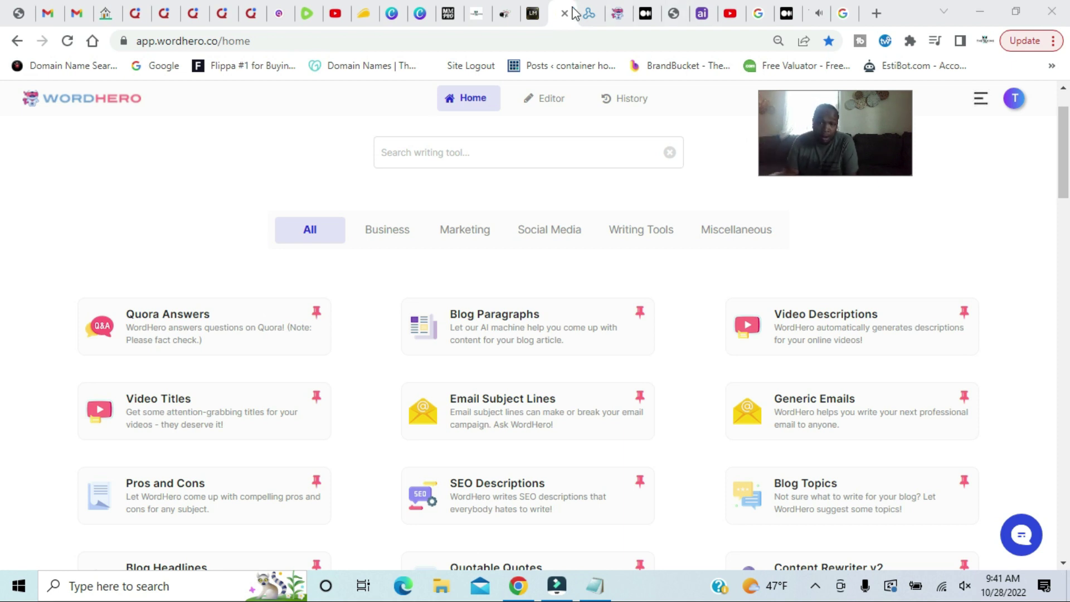
Switch to LeadsLeap, open the List Manager and look over the platform's advertising, link tracking, email, page building and earning tools
{"action": "left_click", "coordinate": [583, 13]}
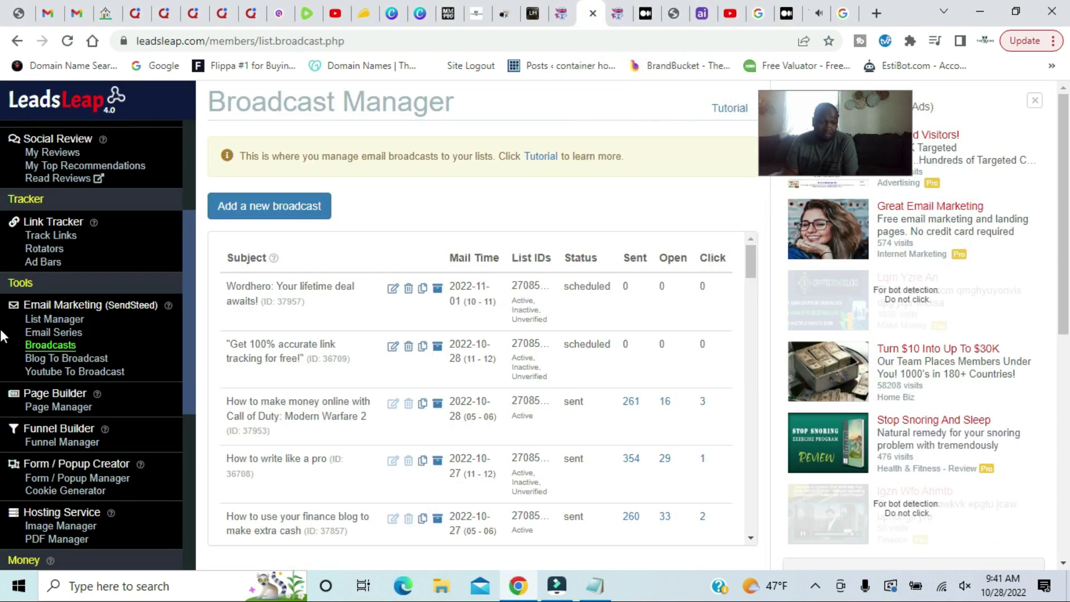
{"action": "left_click", "coordinate": [69, 321]}
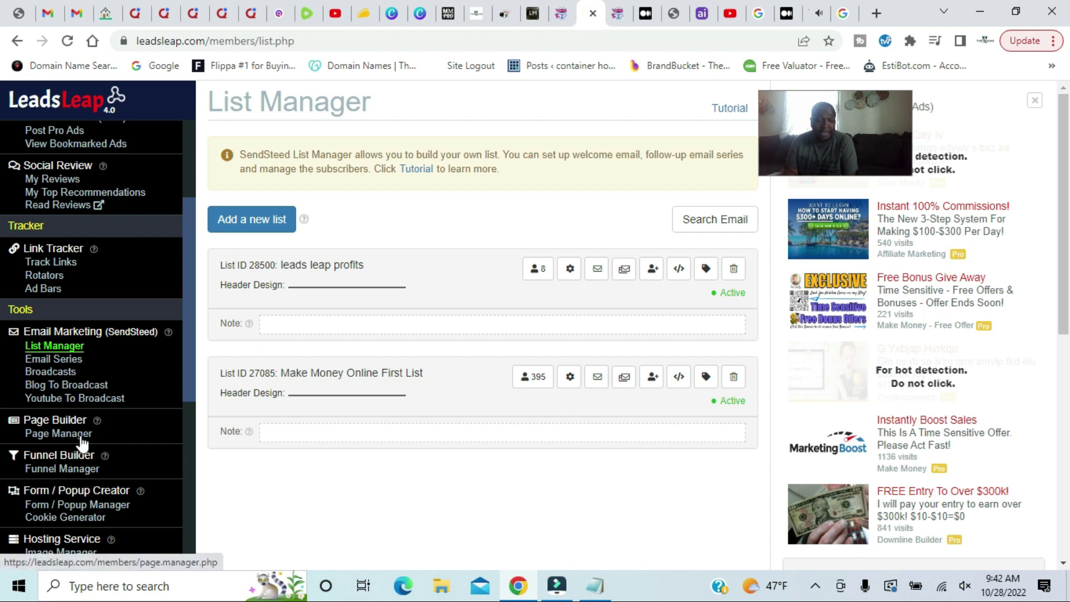
{"action": "scroll", "coordinate": [83, 445], "scroll_direction": "down", "scroll_amount": 2}
{"action": "scroll", "coordinate": [83, 443], "scroll_direction": "down", "scroll_amount": 2}
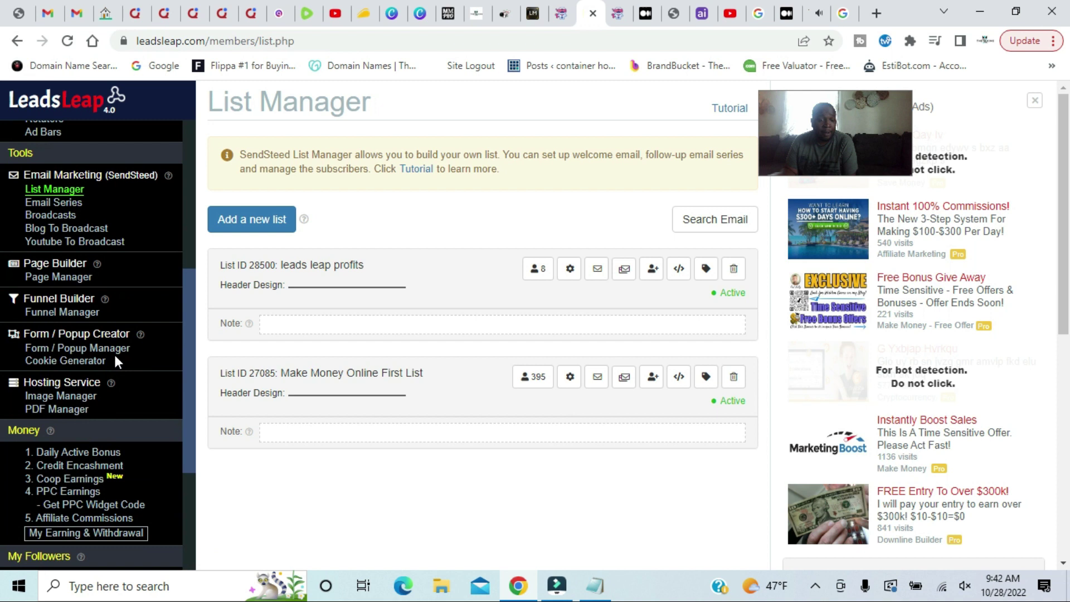
{"action": "scroll", "coordinate": [116, 360], "scroll_direction": "down", "scroll_amount": 4}
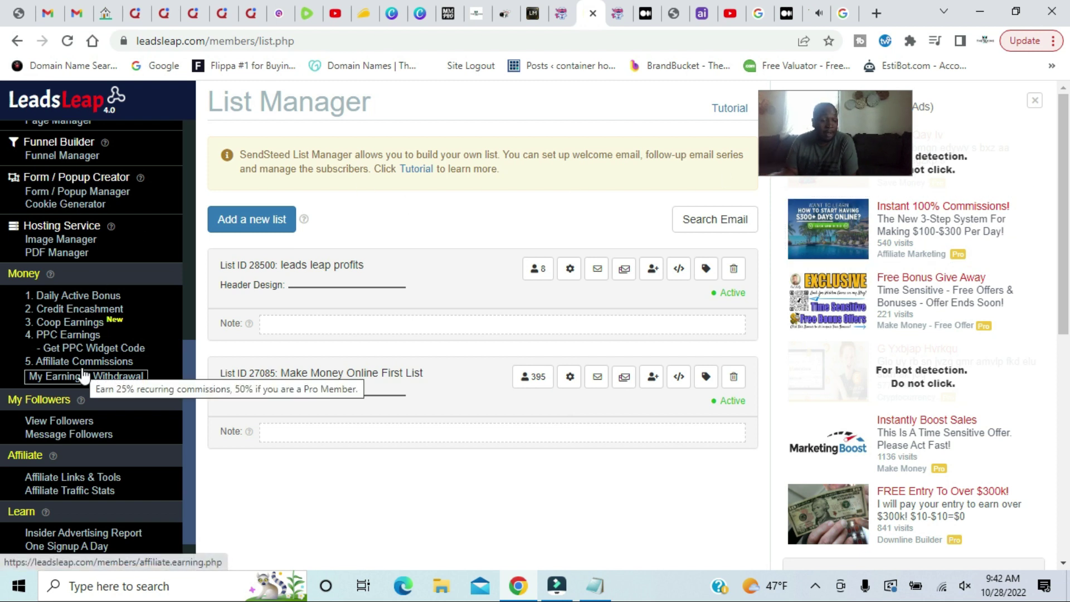
{"action": "scroll", "coordinate": [84, 376], "scroll_direction": "up", "scroll_amount": 10}
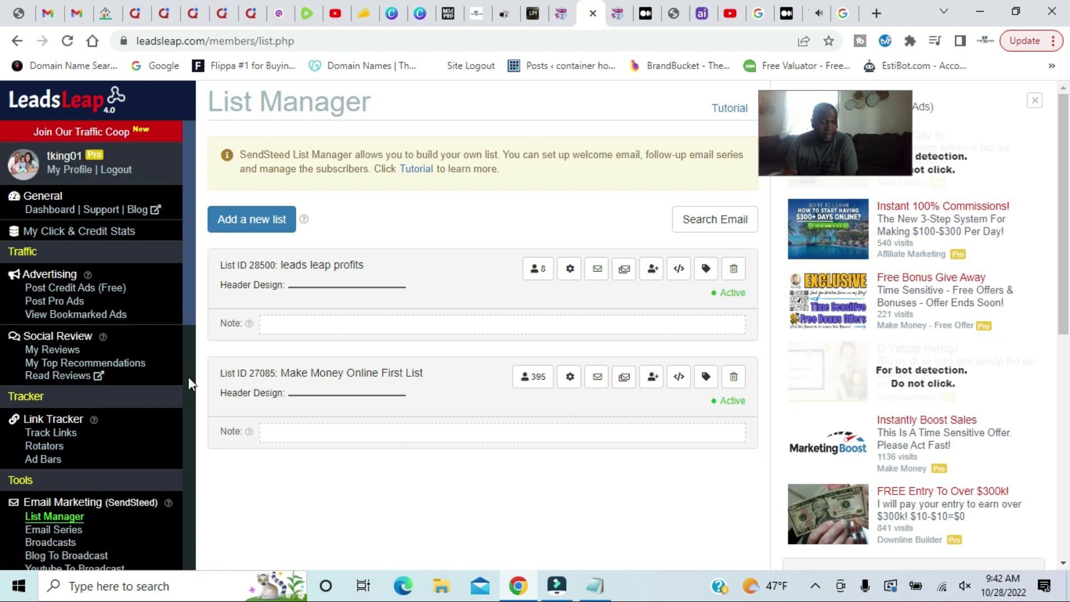
{"action": "scroll", "coordinate": [95, 389], "scroll_direction": "down", "scroll_amount": 4}
{"action": "scroll", "coordinate": [123, 307], "scroll_direction": "up", "scroll_amount": 4}
{"action": "scroll", "coordinate": [78, 311], "scroll_direction": "down", "scroll_amount": 6}
{"action": "scroll", "coordinate": [103, 366], "scroll_direction": "up", "scroll_amount": 2}
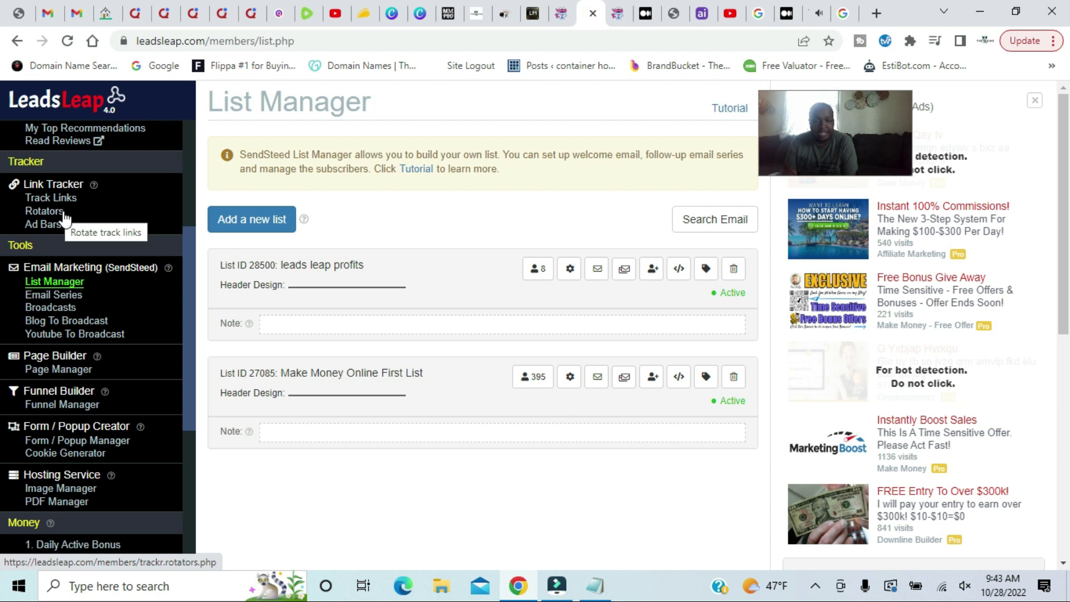
{"action": "scroll", "coordinate": [65, 219], "scroll_direction": "up", "scroll_amount": 4}
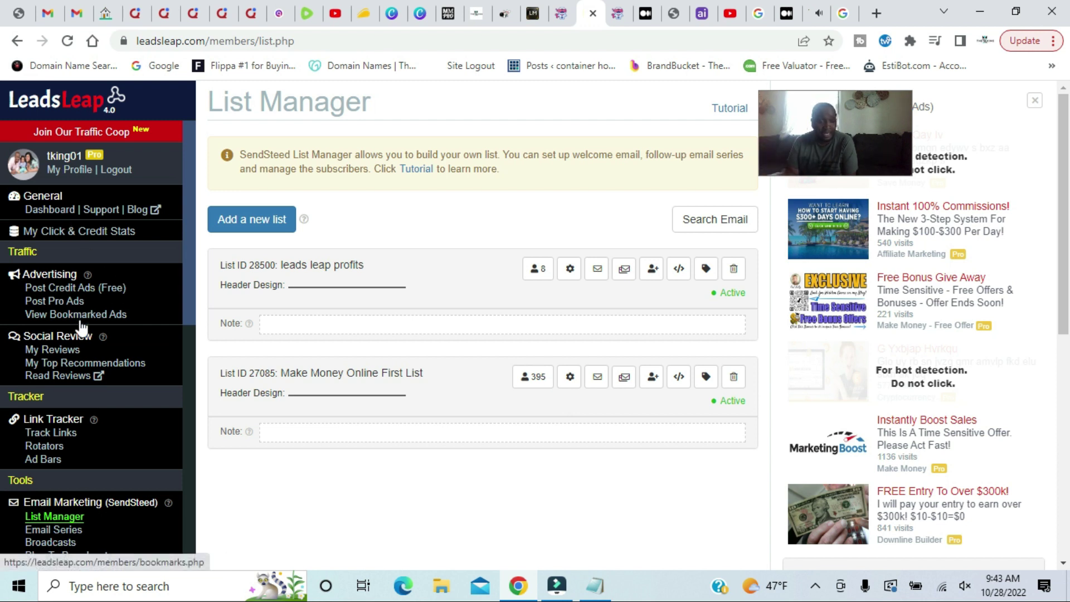
{"action": "scroll", "coordinate": [78, 321], "scroll_direction": "down", "scroll_amount": 3}
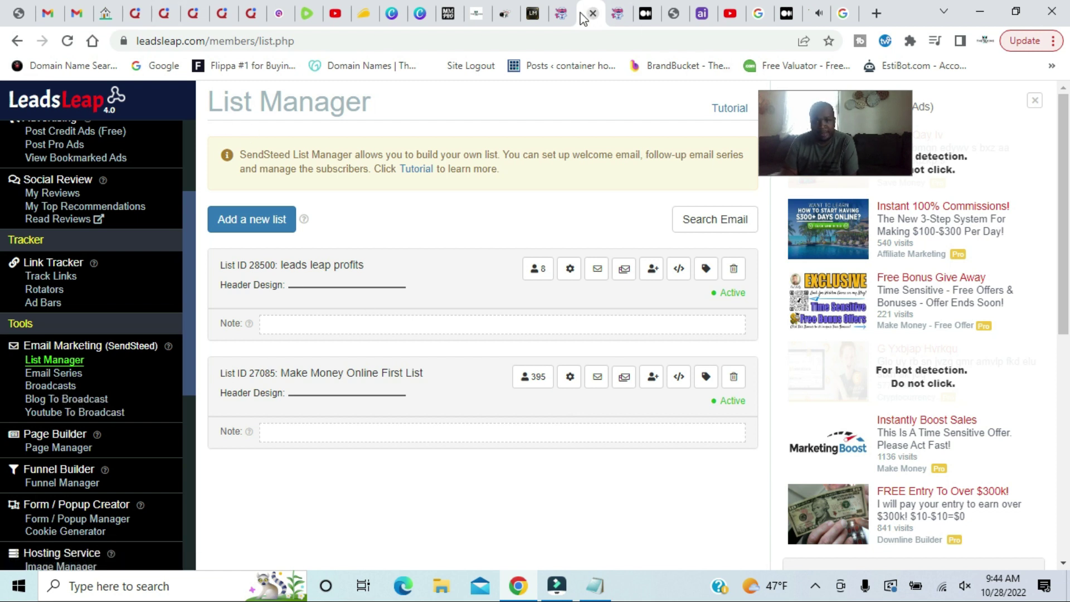
Switch to WordHero and search its writing tools for "email"
{"action": "left_click", "coordinate": [561, 14]}
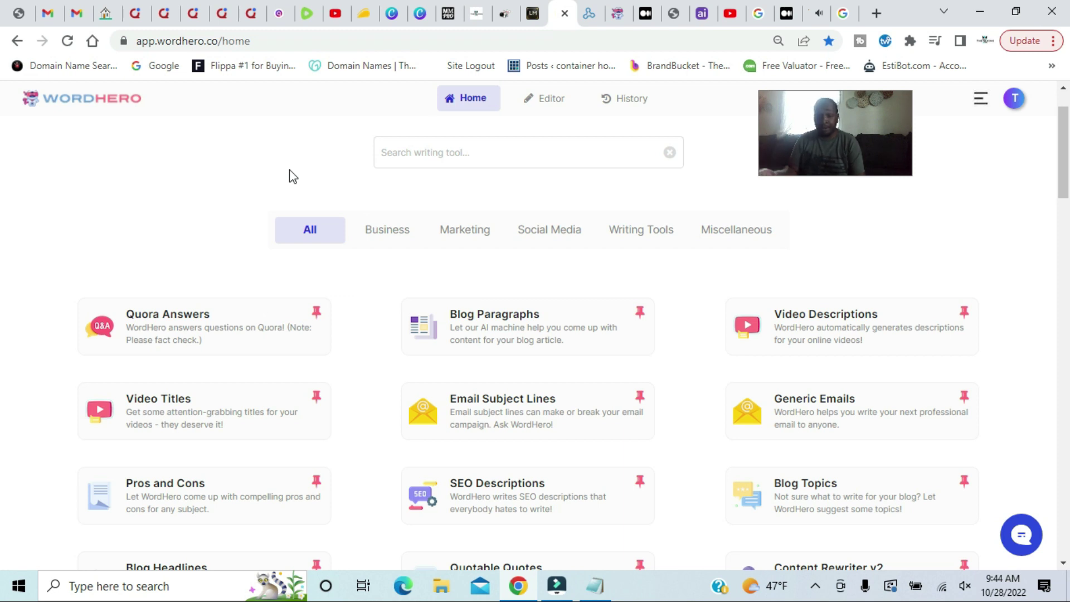
{"action": "scroll", "coordinate": [506, 440], "scroll_direction": "down", "scroll_amount": 5}
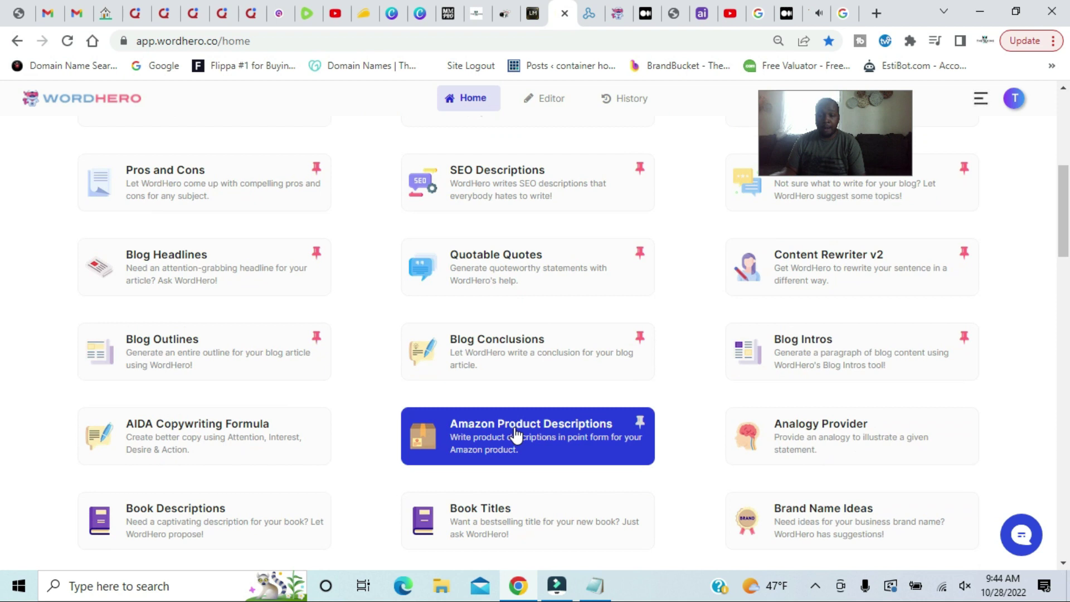
{"action": "scroll", "coordinate": [516, 438], "scroll_direction": "up", "scroll_amount": 4}
{"action": "scroll", "coordinate": [524, 344], "scroll_direction": "up", "scroll_amount": 2}
{"action": "left_click", "coordinate": [523, 222]}
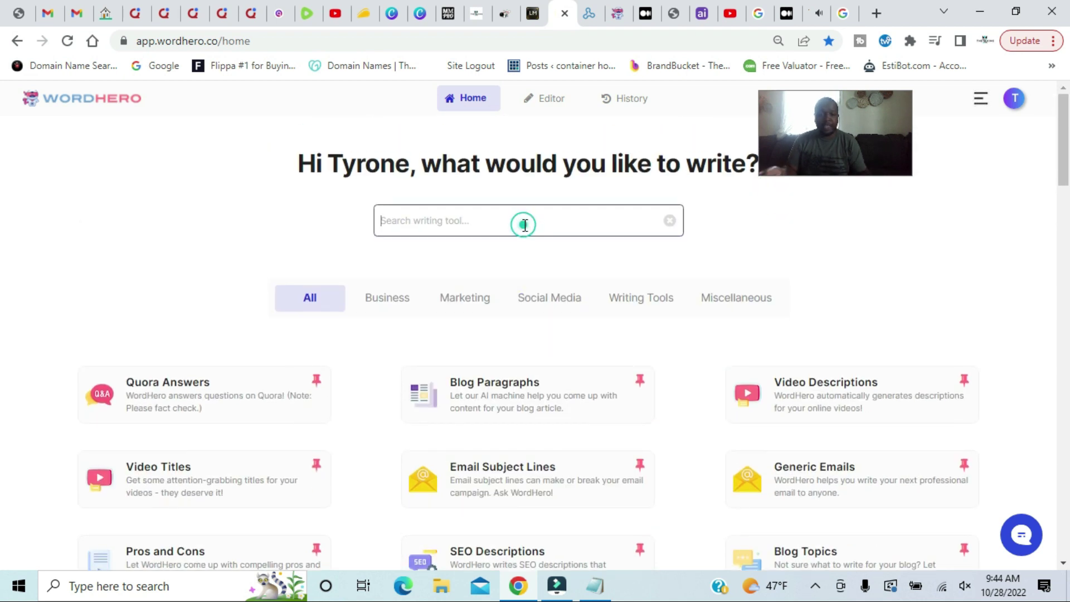
{"action": "type", "text": "email"}
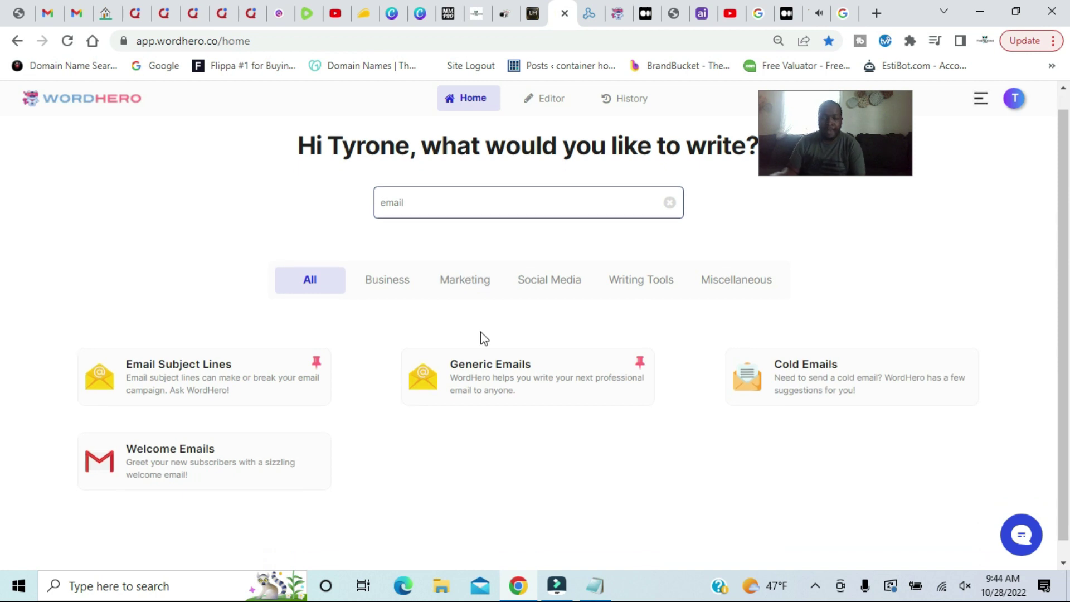
{"action": "scroll", "coordinate": [480, 335], "scroll_direction": "down", "scroll_amount": 1}
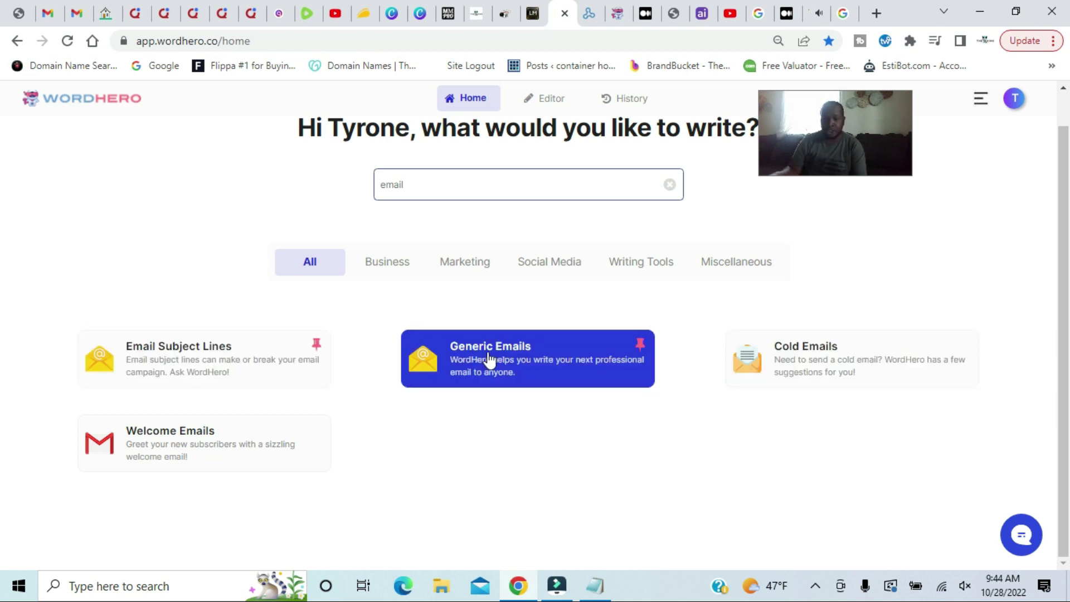
In Email Subject Lines, replace the email topic with "landing page builder and link tracker with leadsleap" and generate suggestions
{"action": "left_click", "coordinate": [210, 355]}
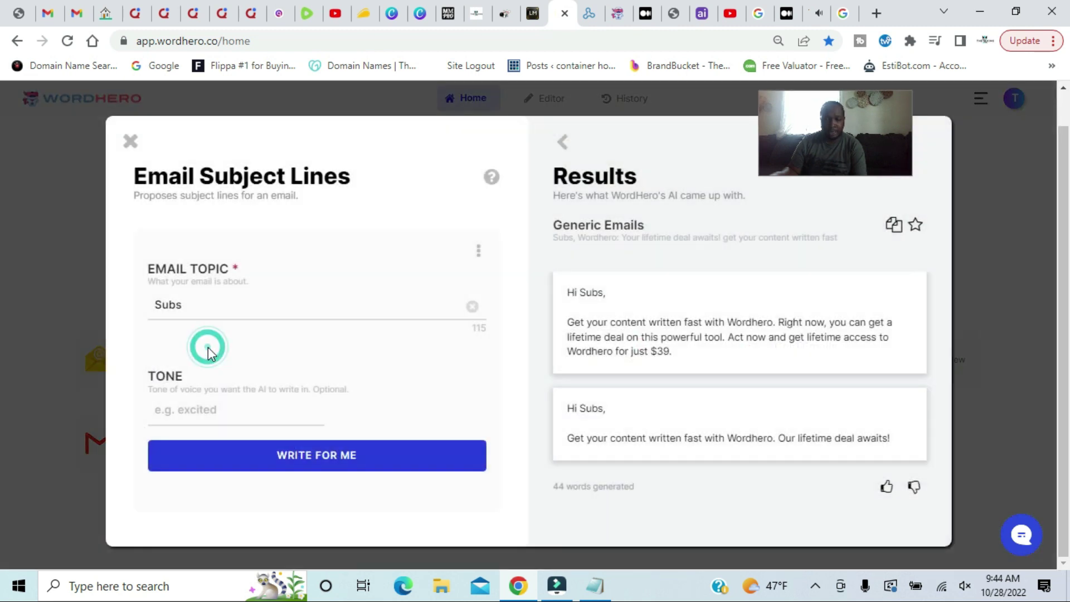
{"action": "left_click", "coordinate": [471, 309]}
{"action": "left_click", "coordinate": [322, 304]}
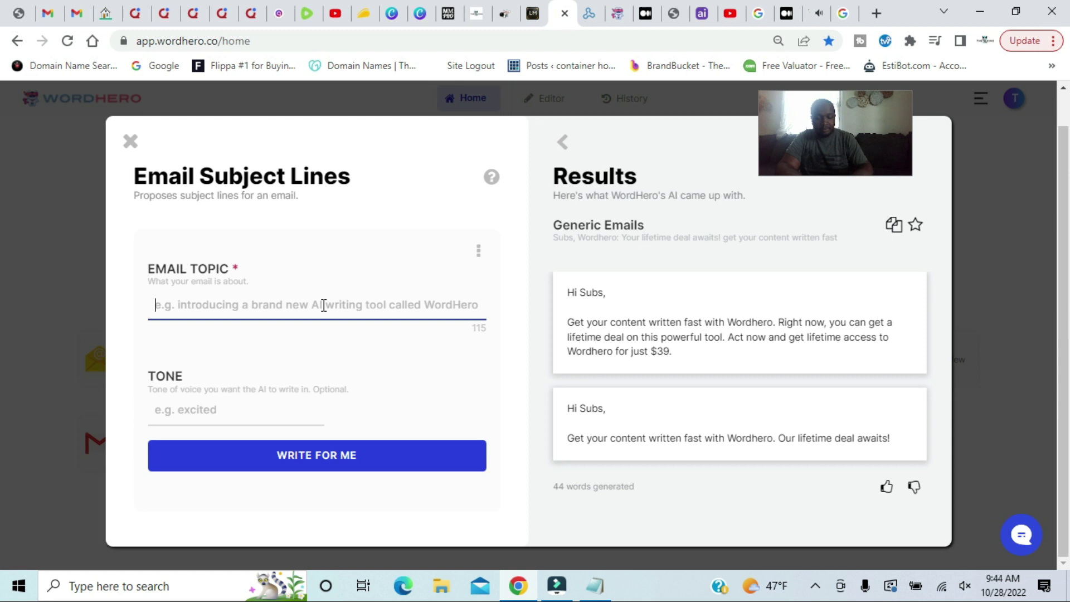
{"action": "type", "text": "lan"}
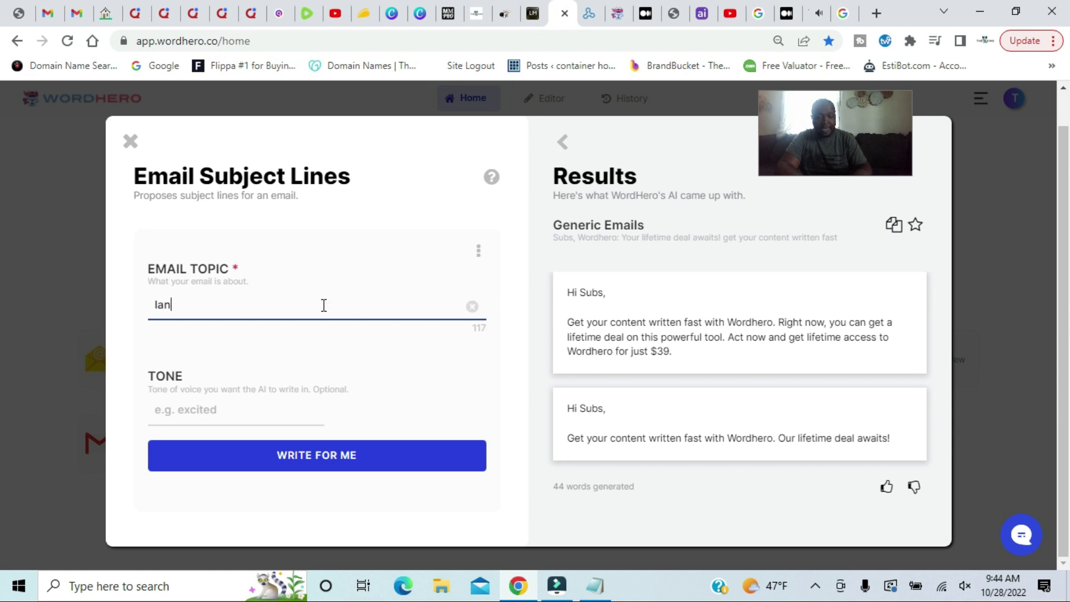
{"action": "type", "text": "ding page bu"}
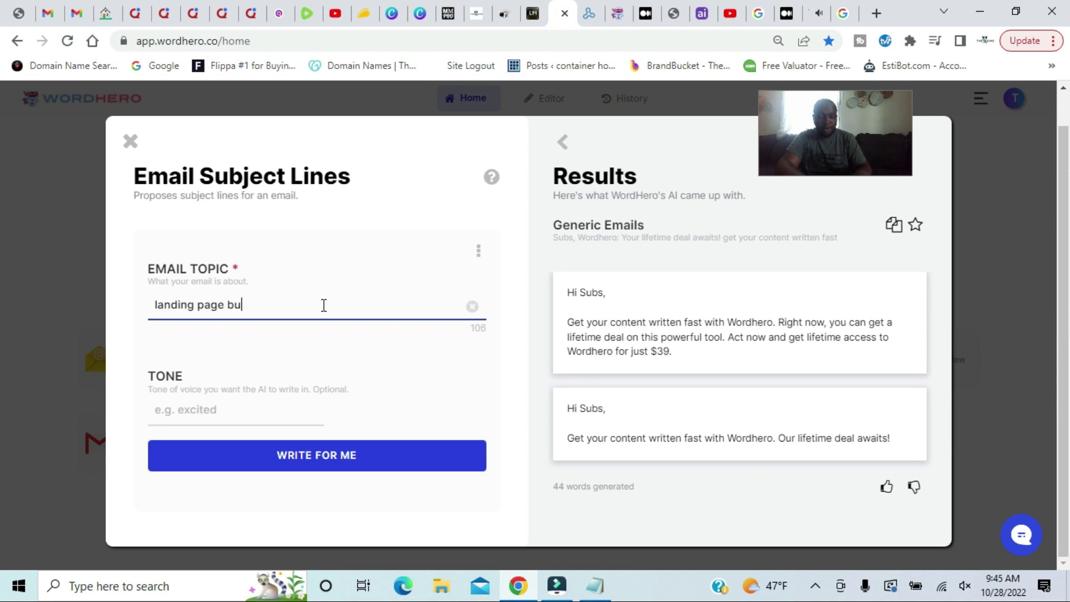
{"action": "type", "text": "ilder and "}
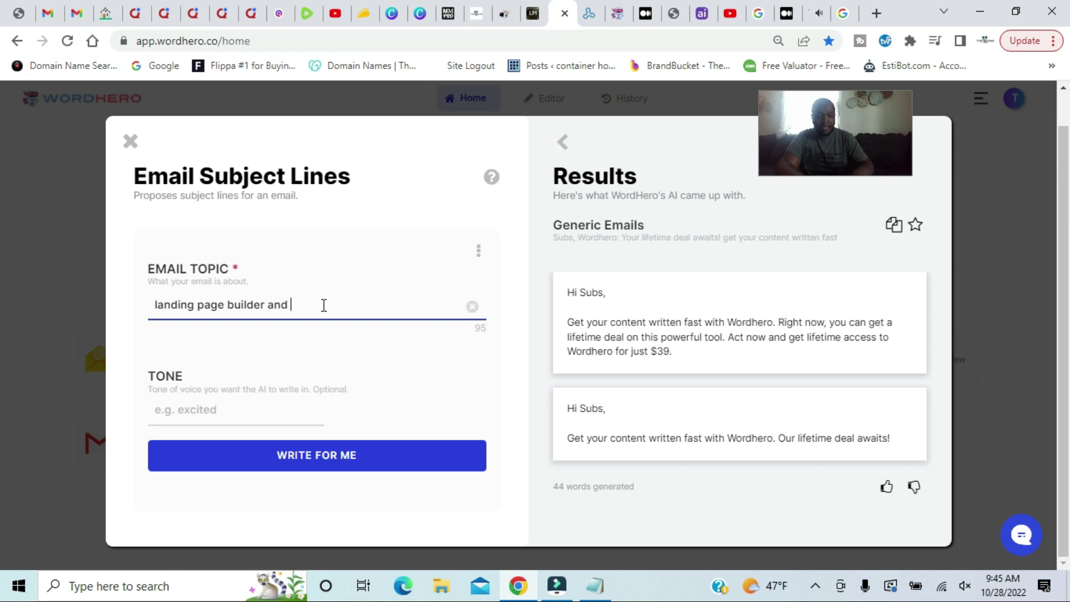
{"action": "type", "text": "link tra"}
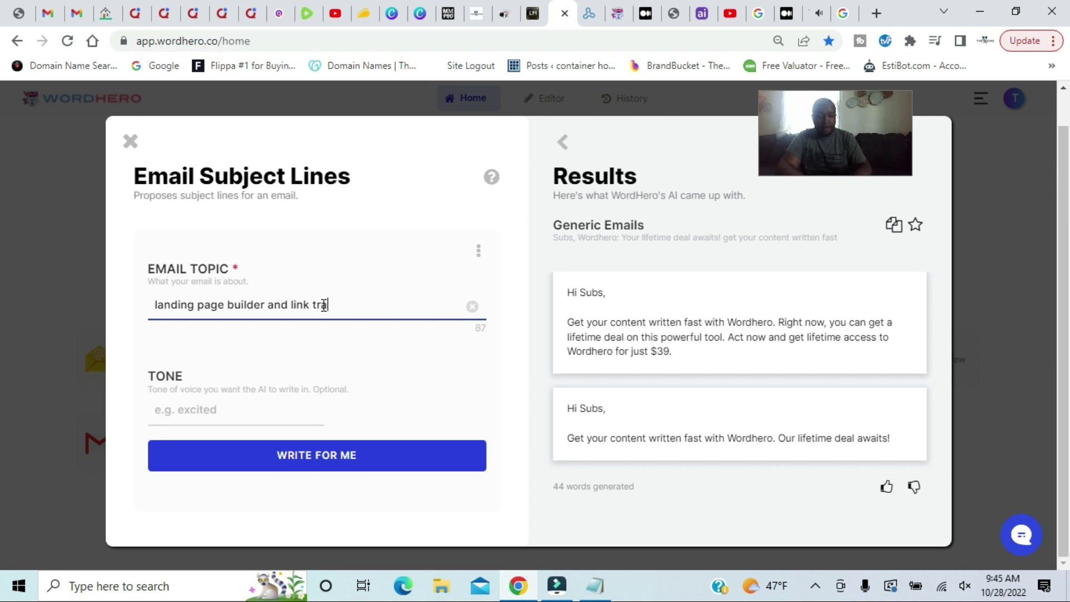
{"action": "type", "text": "cker with leadsleap"}
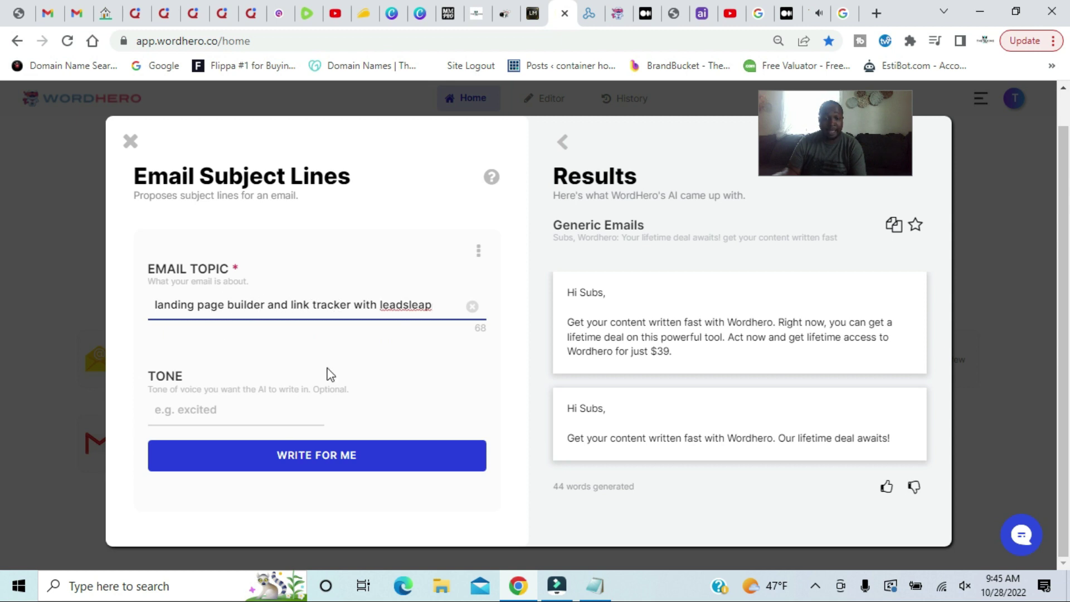
{"action": "left_click", "coordinate": [393, 462]}
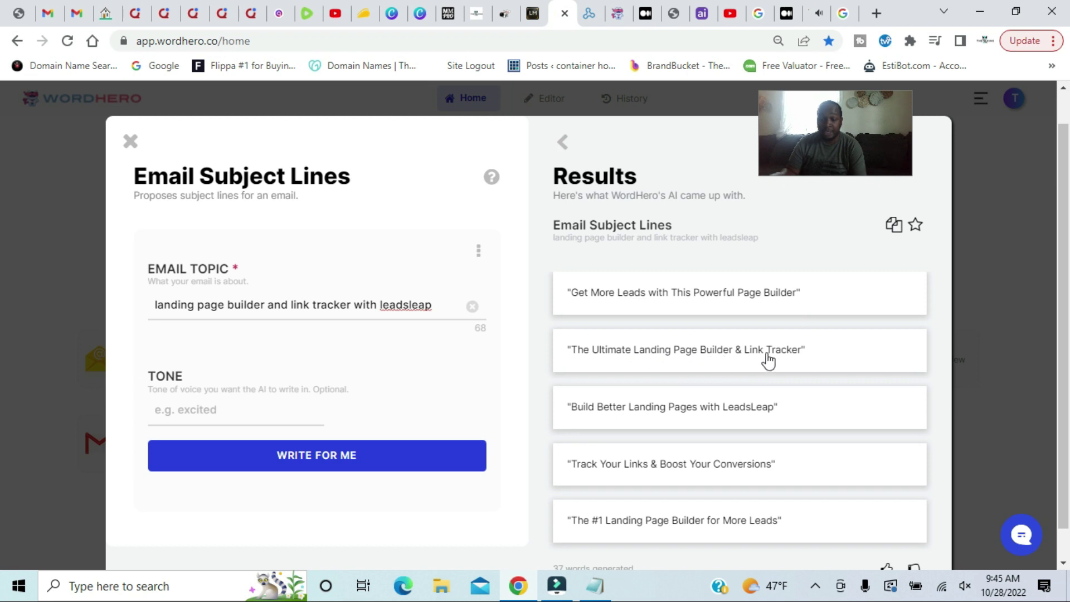
Review the suggestions and copy the subject line "The Ultimate Landing Page Builder & Link Tracker"
{"action": "scroll", "coordinate": [768, 361], "scroll_direction": "down", "scroll_amount": 1}
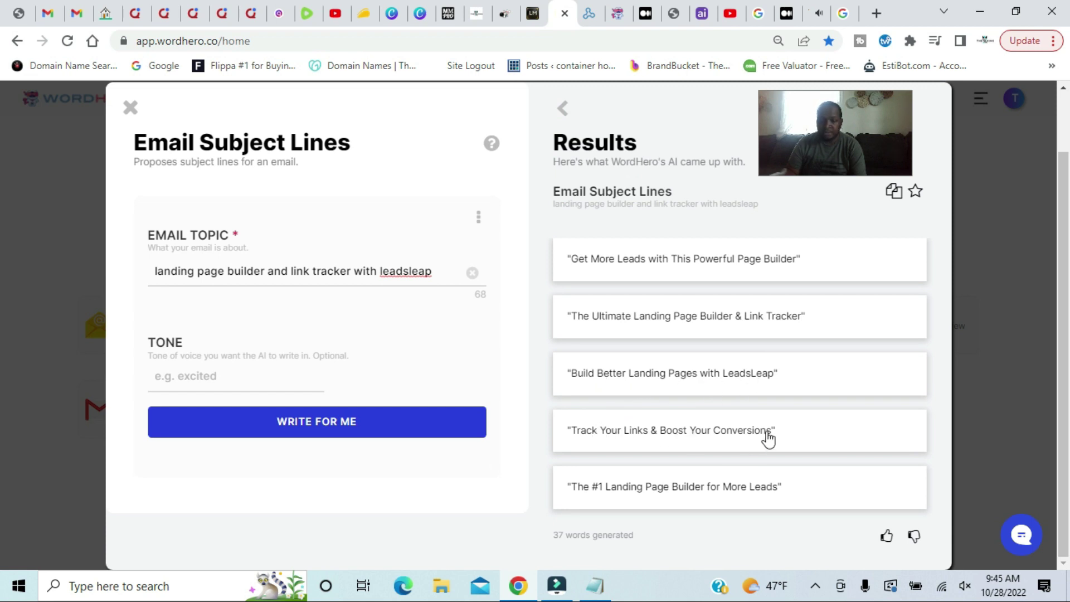
{"action": "left_click", "coordinate": [697, 321]}
{"action": "left_click", "coordinate": [666, 318]}
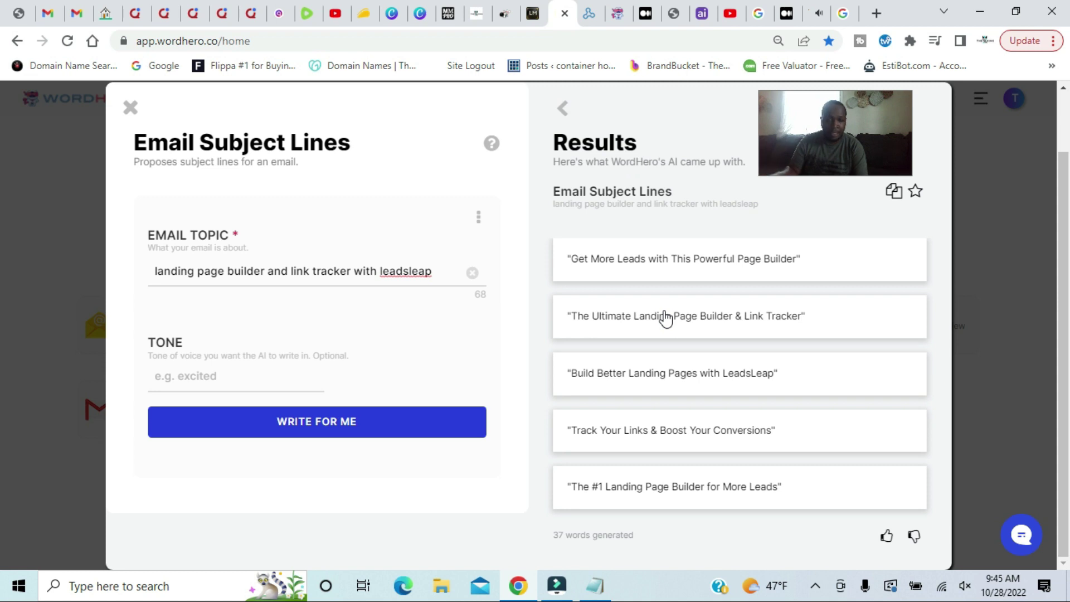
Generate a new set of subject lines for the same topic and copy "The all-in-one solution for lead generation"
{"action": "left_click", "coordinate": [371, 423]}
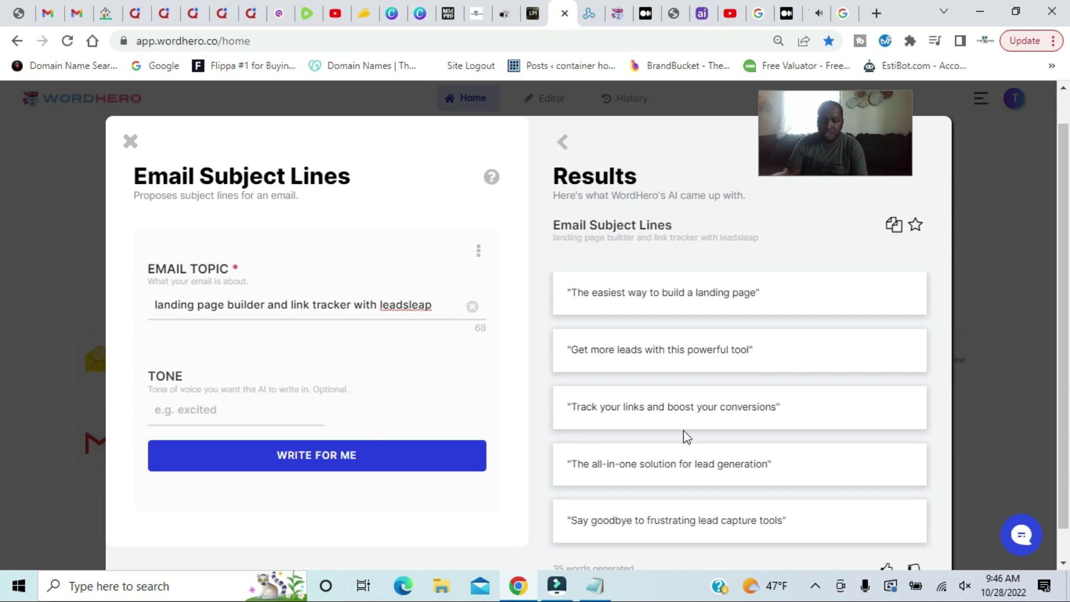
{"action": "scroll", "coordinate": [682, 435], "scroll_direction": "down", "scroll_amount": 1}
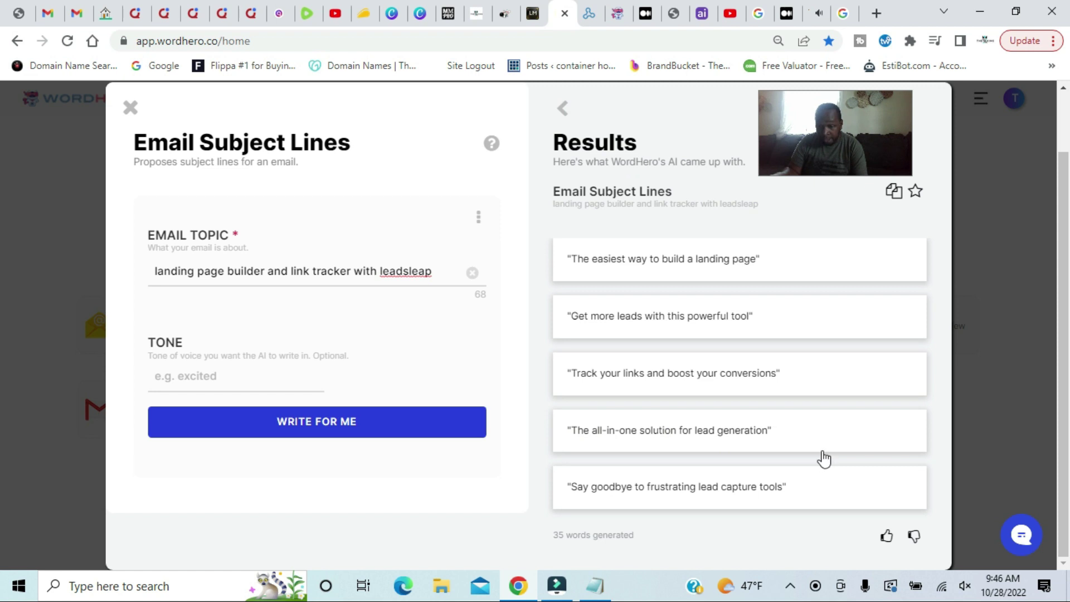
{"action": "left_click", "coordinate": [746, 435]}
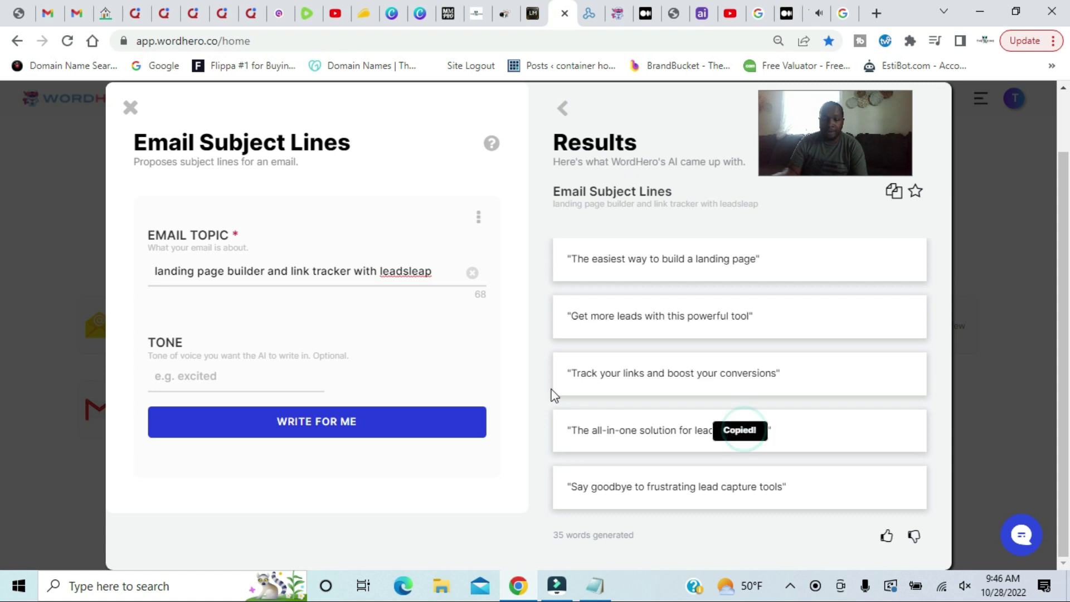
Generate one more set of subject lines to review, and close the Email Subject Lines tool
{"action": "left_click", "coordinate": [346, 422]}
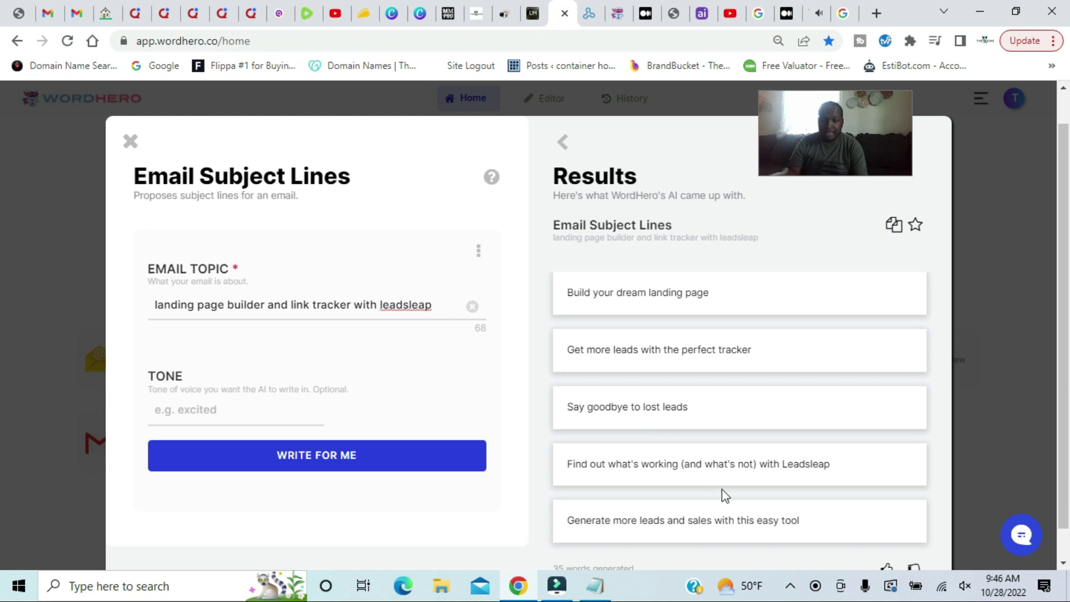
{"action": "scroll", "coordinate": [710, 524], "scroll_direction": "down", "scroll_amount": 1}
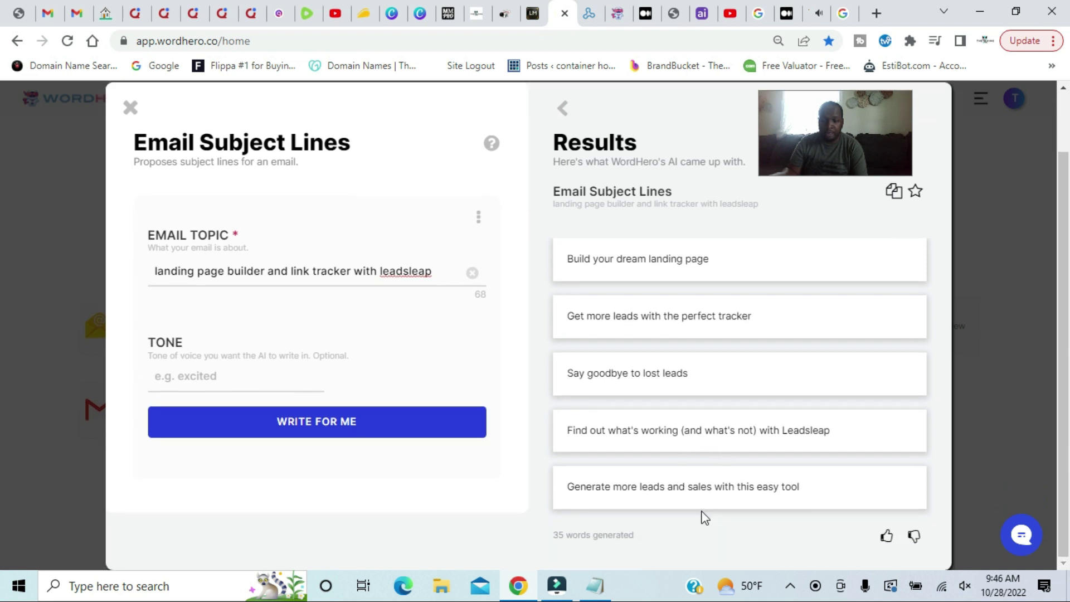
{"action": "scroll", "coordinate": [725, 469], "scroll_direction": "up", "scroll_amount": 2}
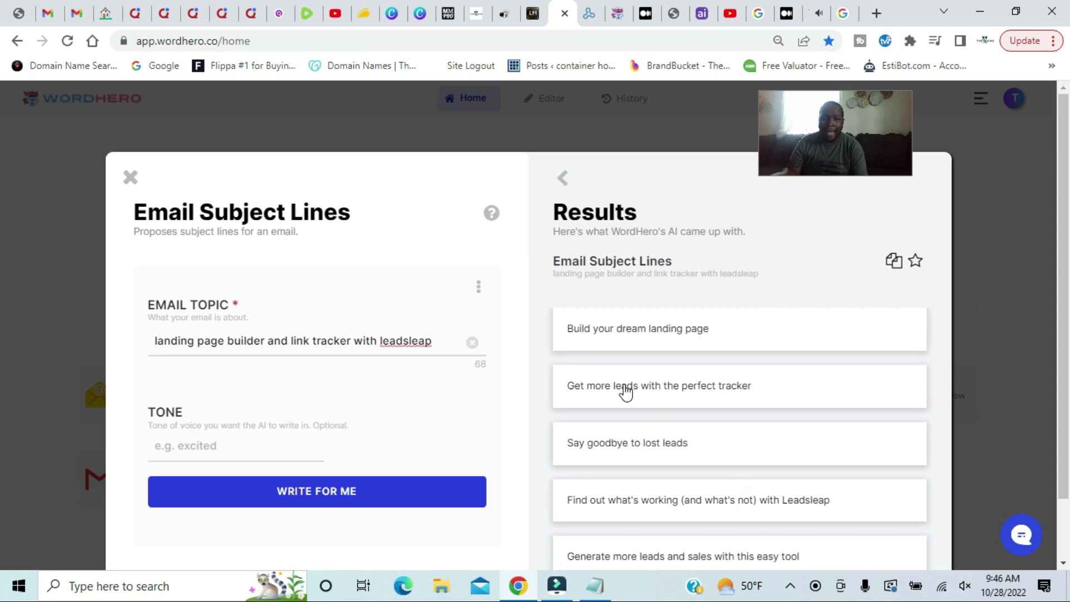
{"action": "left_click", "coordinate": [130, 177]}
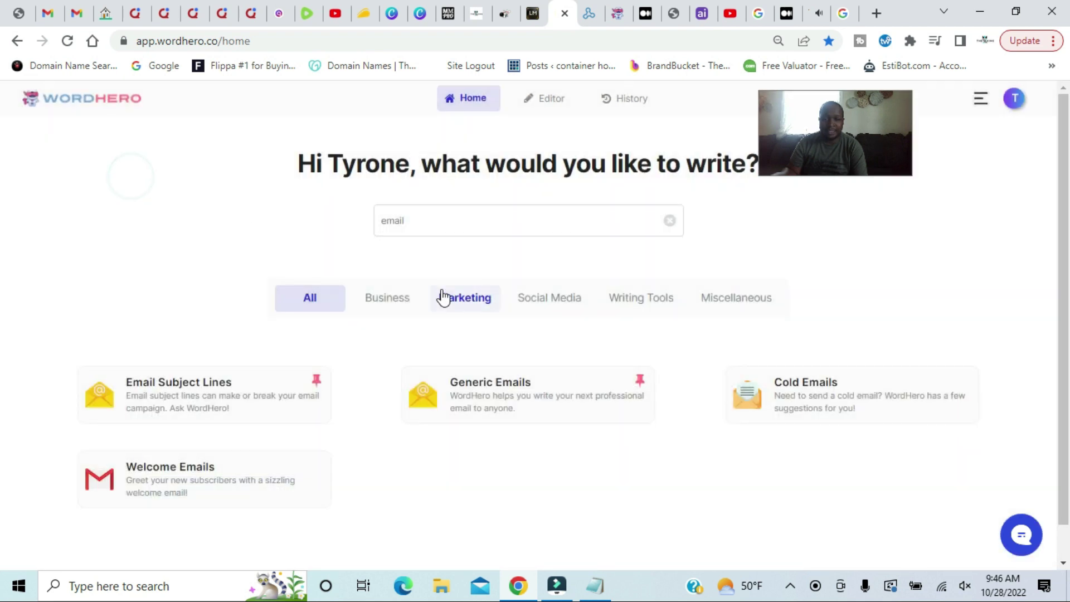
Switch to LeadsLeap, start a new email broadcast and paste "The all-in-one solution for lead generation" as its subject
{"action": "left_click", "coordinate": [586, 17]}
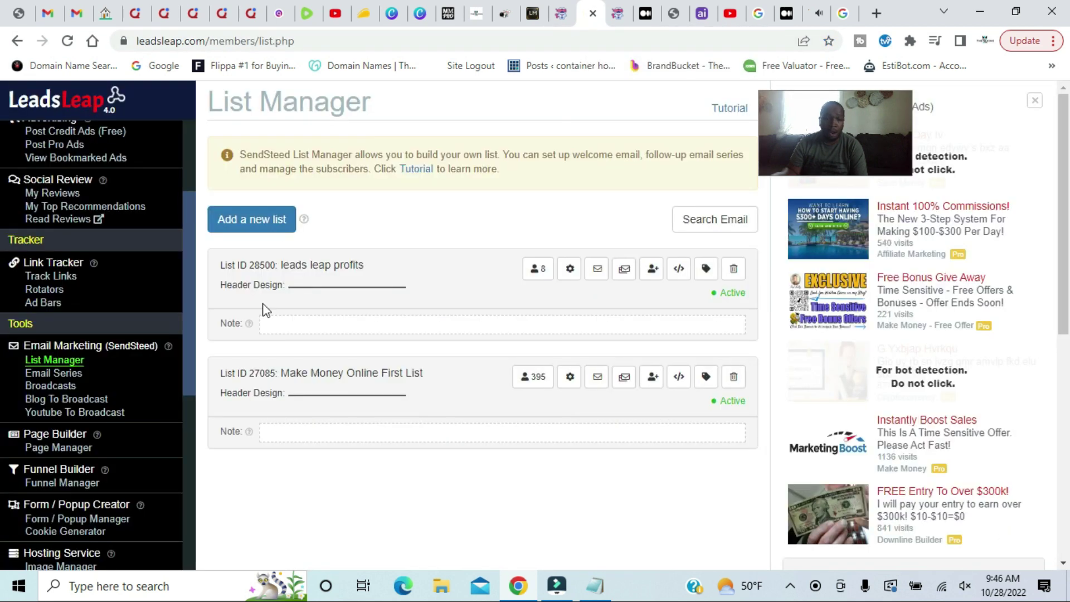
{"action": "left_click", "coordinate": [72, 386]}
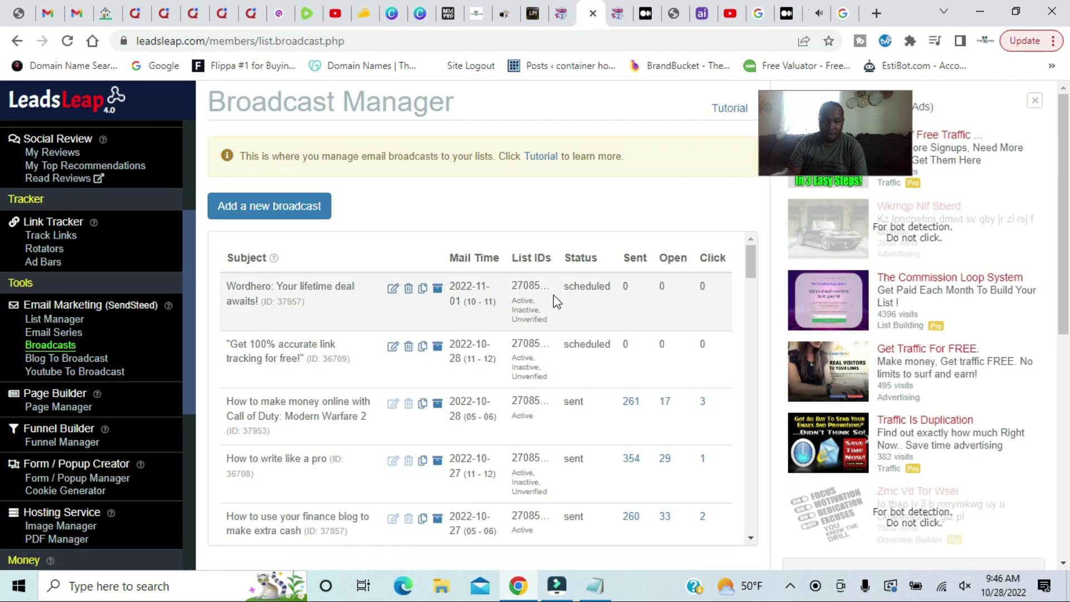
{"action": "left_click", "coordinate": [261, 206]}
{"action": "left_click", "coordinate": [433, 196]}
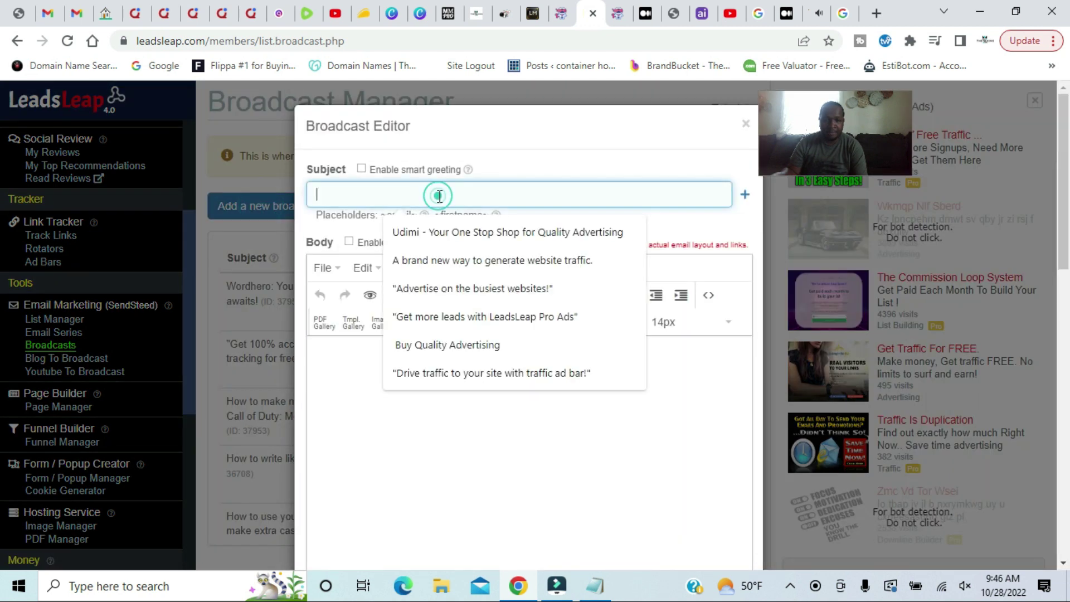
{"action": "right_click", "coordinate": [438, 198]}
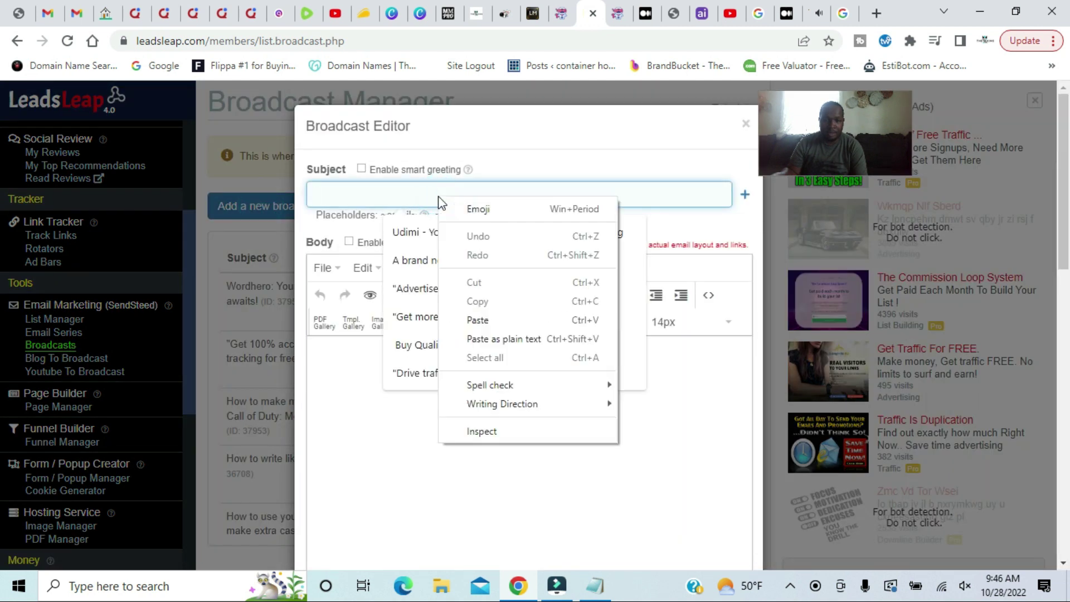
{"action": "left_click", "coordinate": [503, 319]}
{"action": "left_click", "coordinate": [592, 141]}
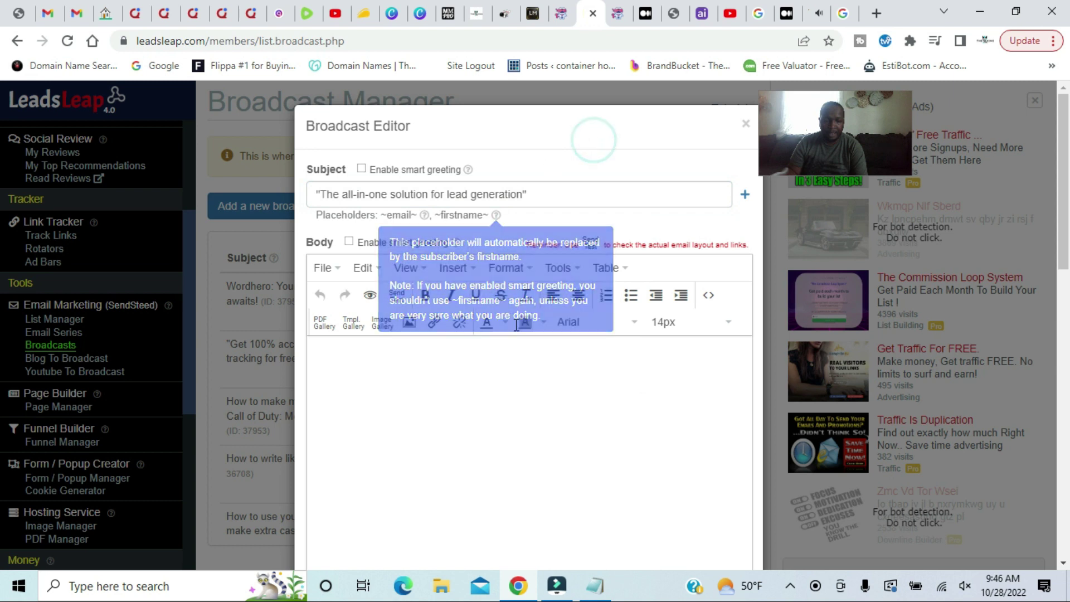
Schedule the broadcast for 2022-11-02 in the 10:00 - 11:00 time slot
{"action": "scroll", "coordinate": [488, 403], "scroll_direction": "down", "scroll_amount": 5}
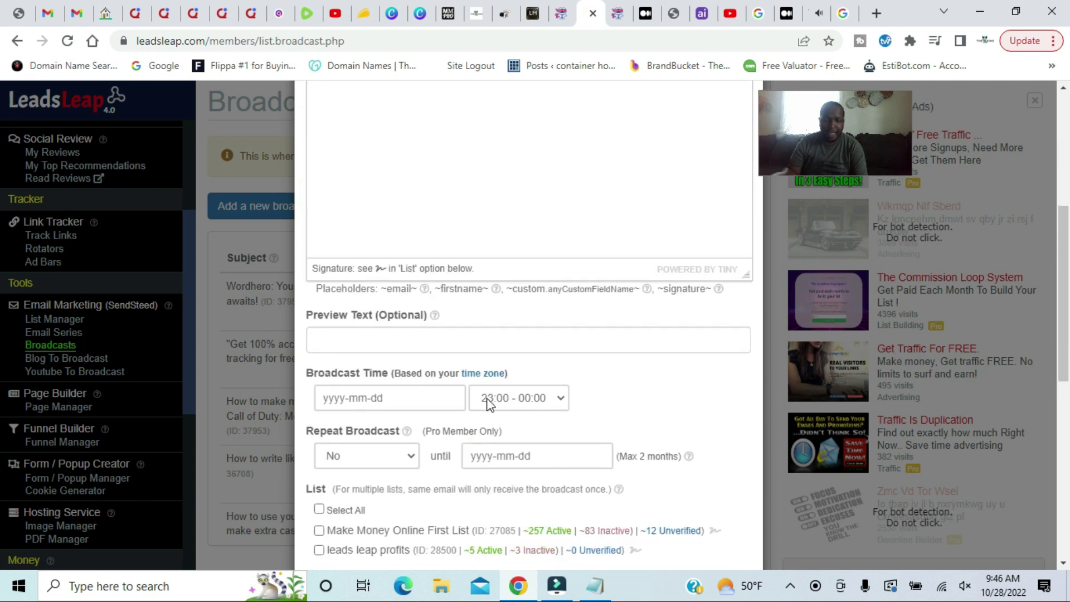
{"action": "left_click", "coordinate": [415, 398]}
{"action": "left_click", "coordinate": [487, 212]}
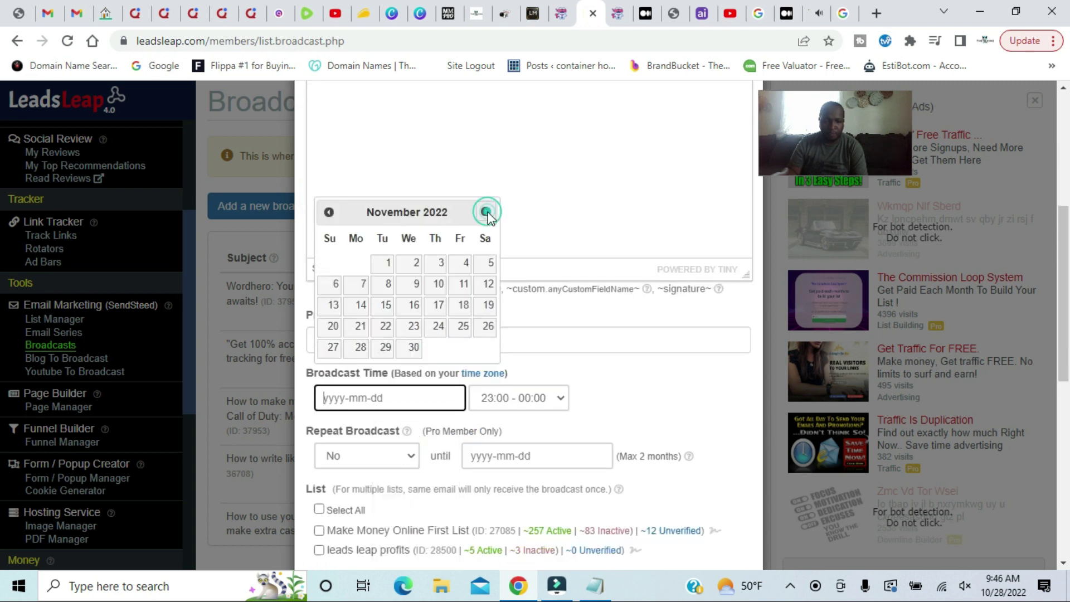
{"action": "left_click", "coordinate": [410, 267]}
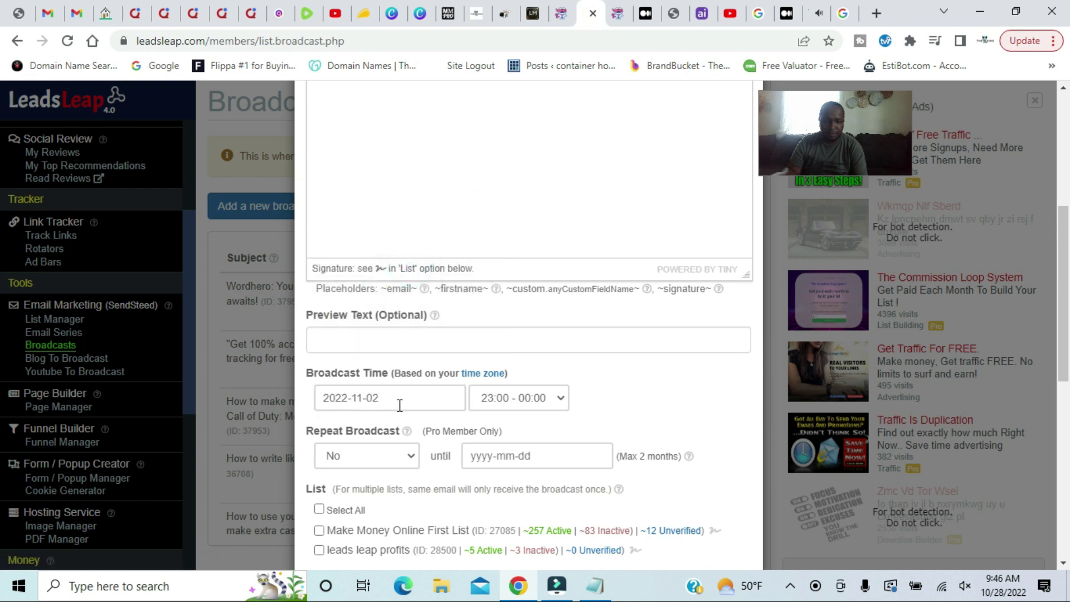
{"action": "left_click", "coordinate": [543, 398]}
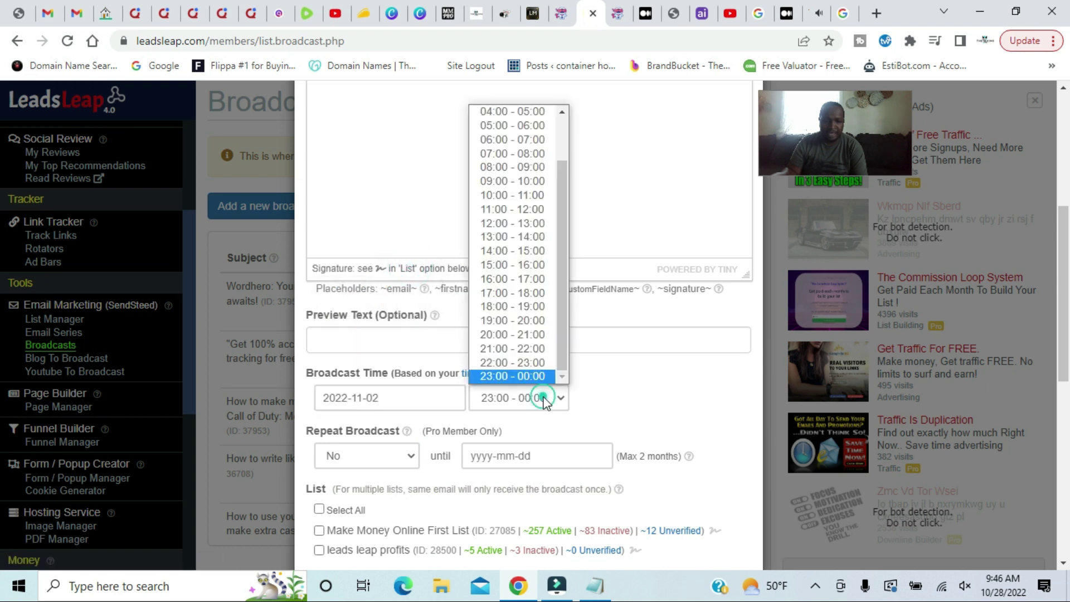
{"action": "left_click", "coordinate": [544, 195]}
{"action": "left_click", "coordinate": [652, 397]}
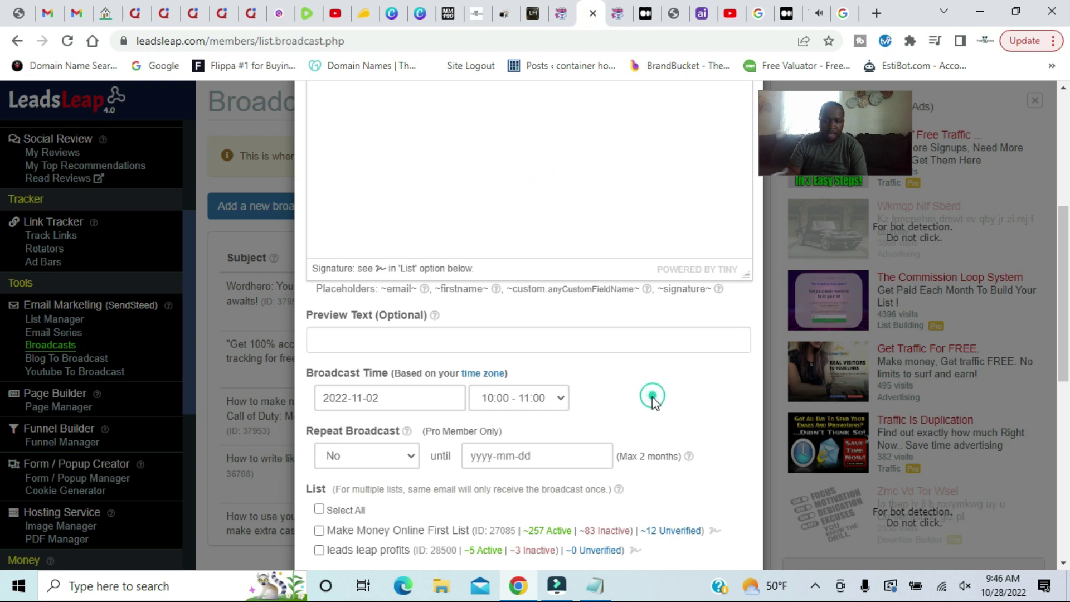
{"action": "scroll", "coordinate": [641, 251], "scroll_direction": "up", "scroll_amount": 8}
Switch to WordHero, open the Generic Emails tool and replace the recipient with "Subs"
{"action": "left_click", "coordinate": [563, 14]}
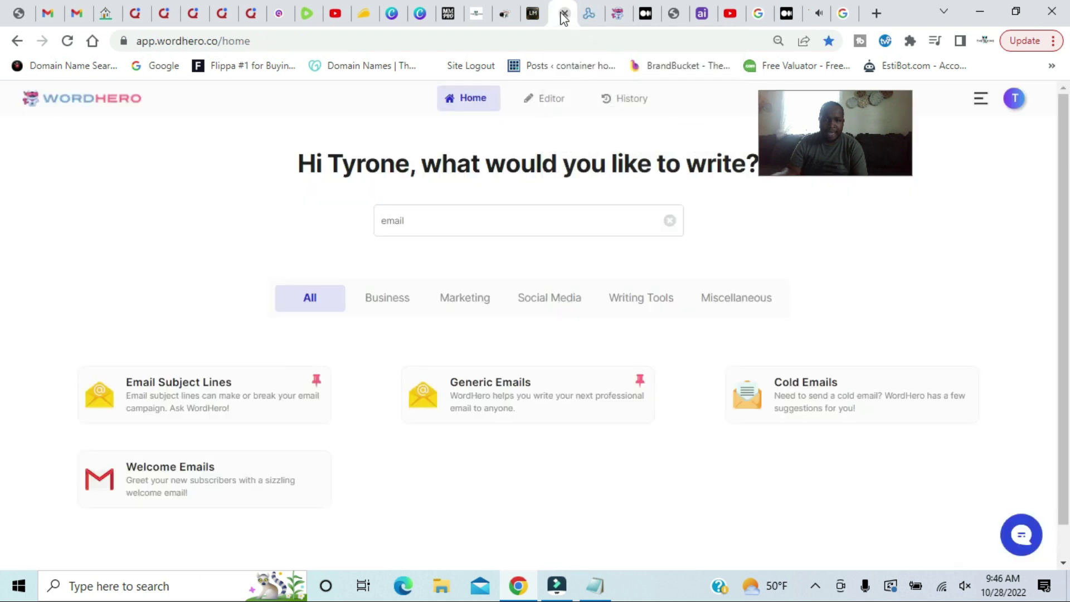
{"action": "left_click", "coordinate": [522, 397]}
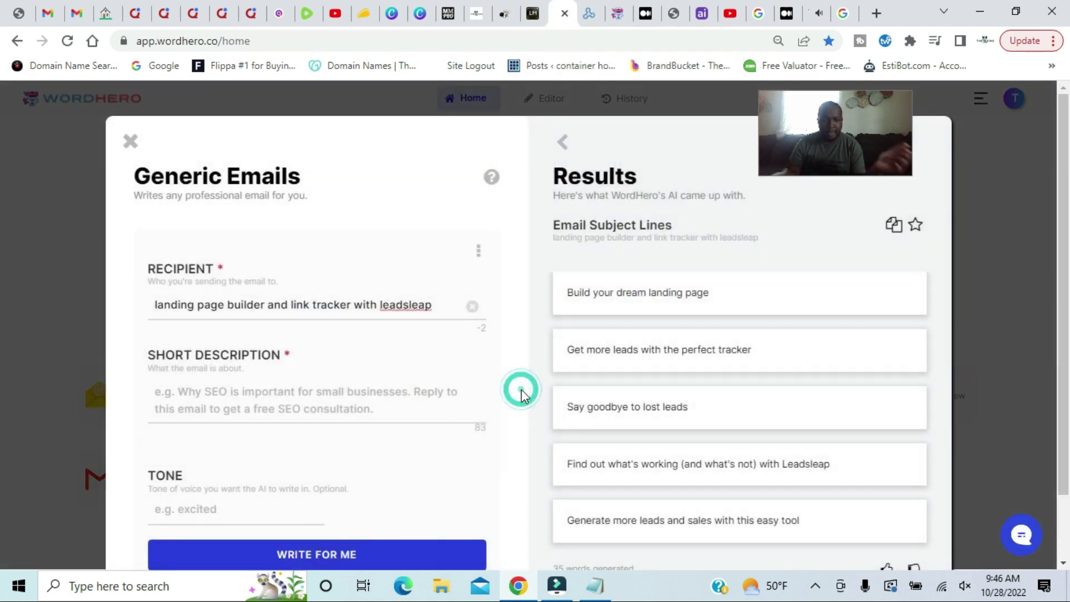
{"action": "left_click", "coordinate": [473, 307]}
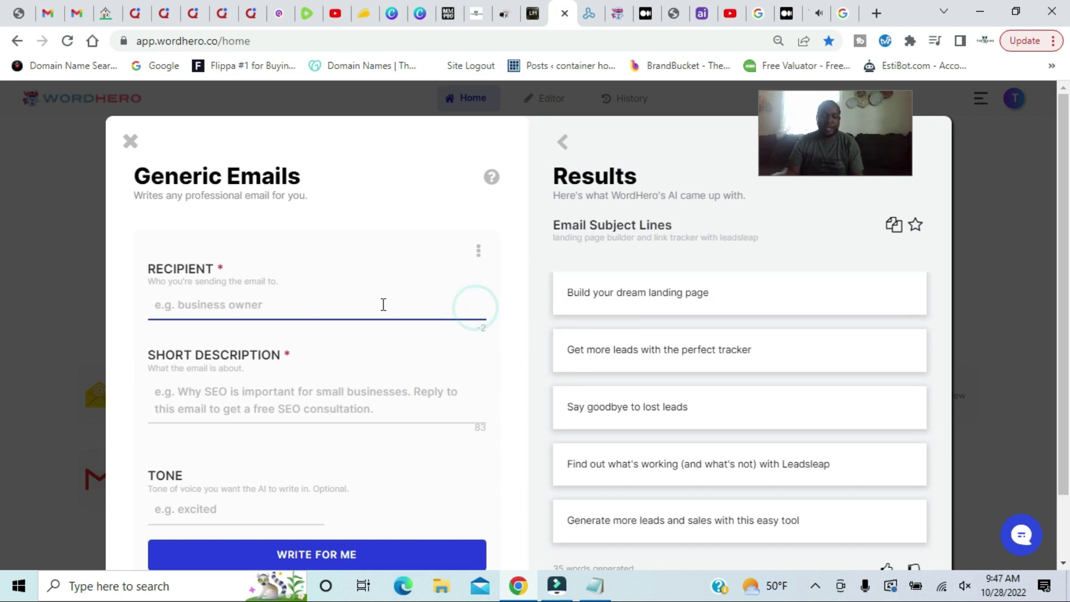
{"action": "type", "text": "Subs"}
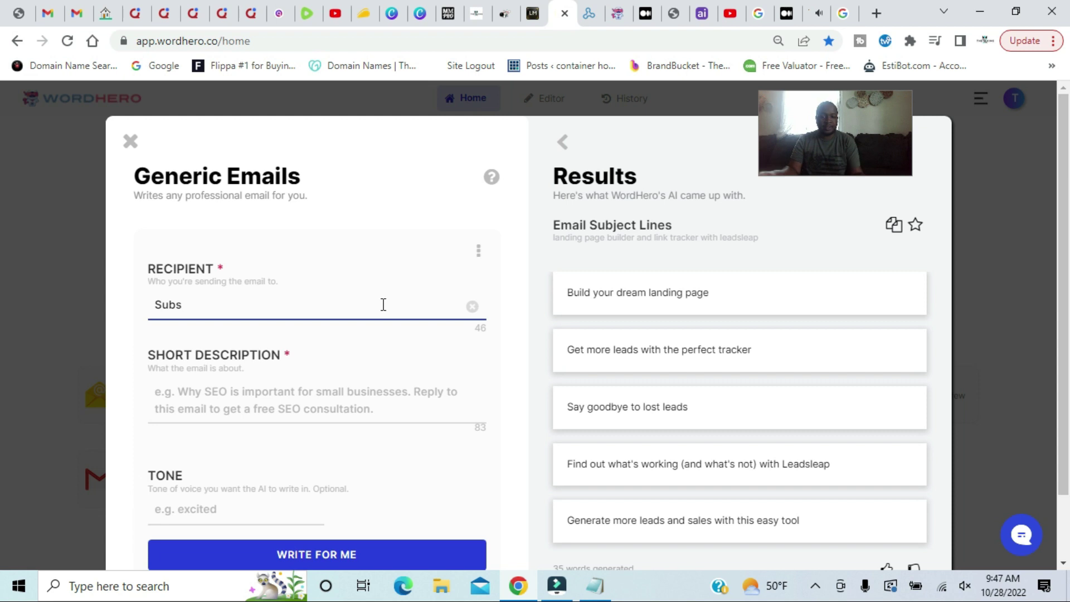
Generate emails from the description "The all-in-one solution for lead generation" with leadsleap, and copy the one mentioning email capture and visitor tracking
{"action": "left_click", "coordinate": [257, 400]}
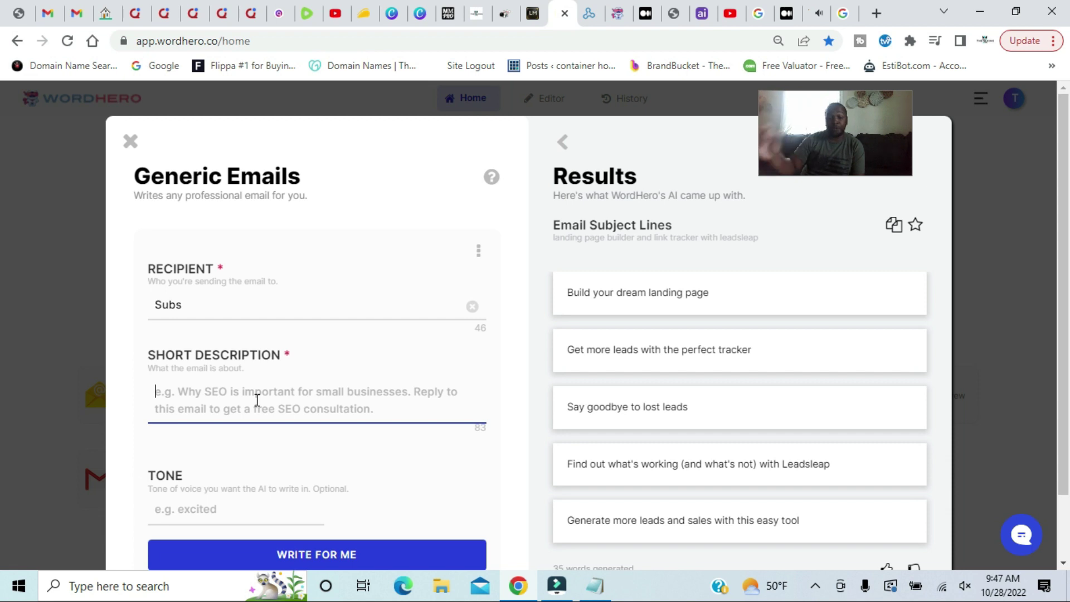
{"action": "right_click", "coordinate": [257, 399]}
{"action": "left_click", "coordinate": [337, 279]}
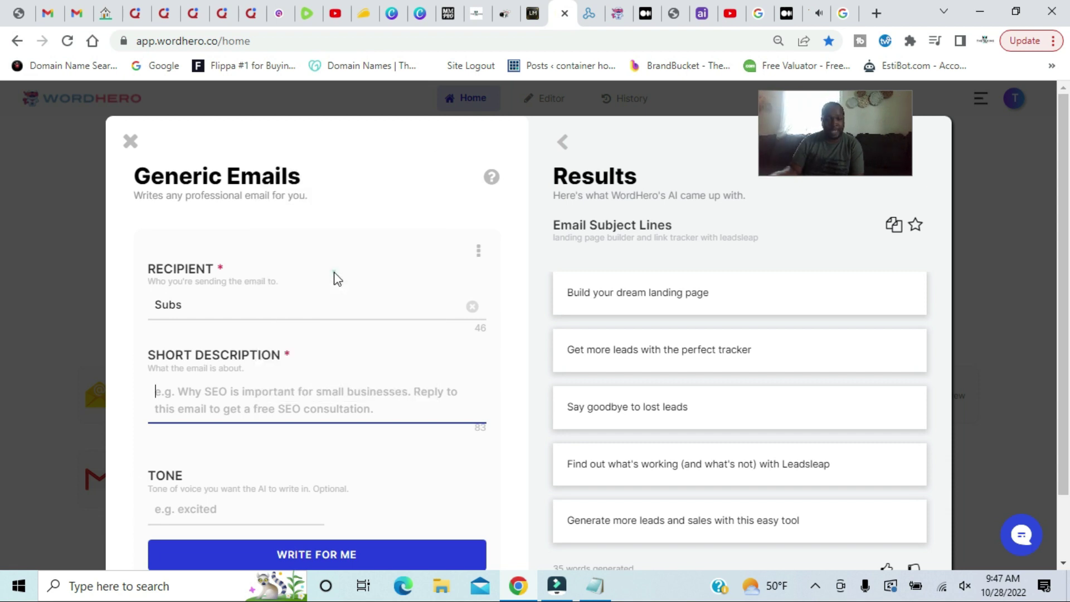
{"action": "type", "text": "with leadsleap"}
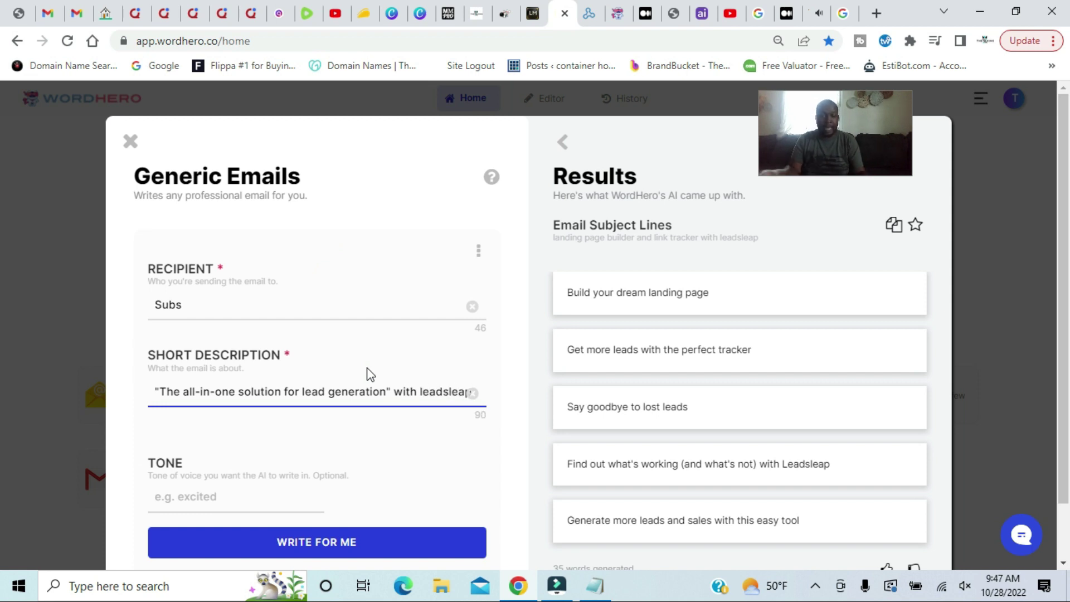
{"action": "left_click", "coordinate": [378, 539]}
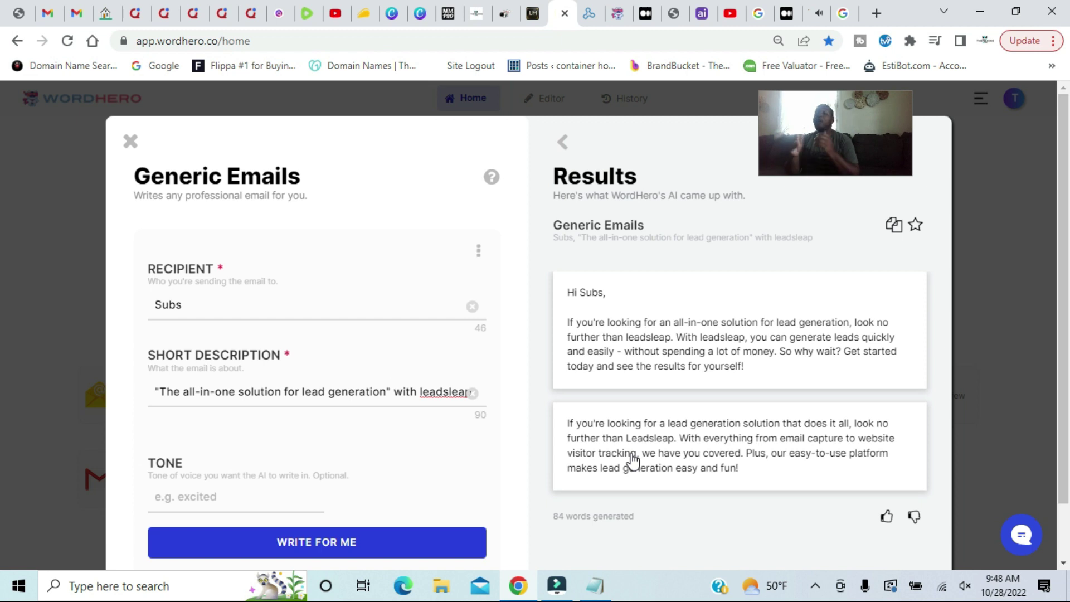
{"action": "left_click", "coordinate": [632, 457]}
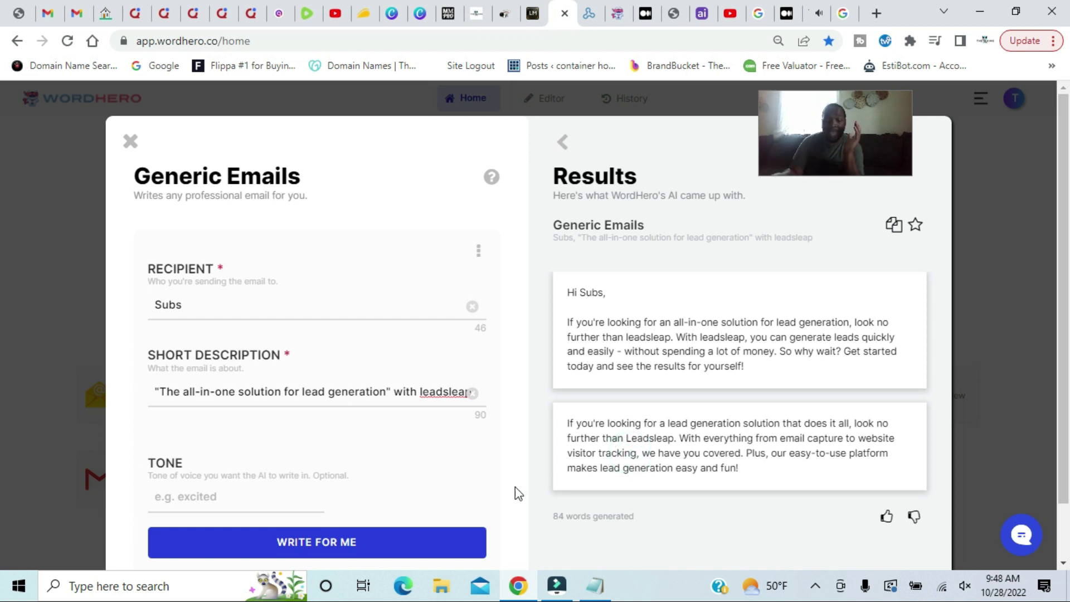
Generate two more sets of emails from the same description and review the alternatives
{"action": "left_click", "coordinate": [442, 548]}
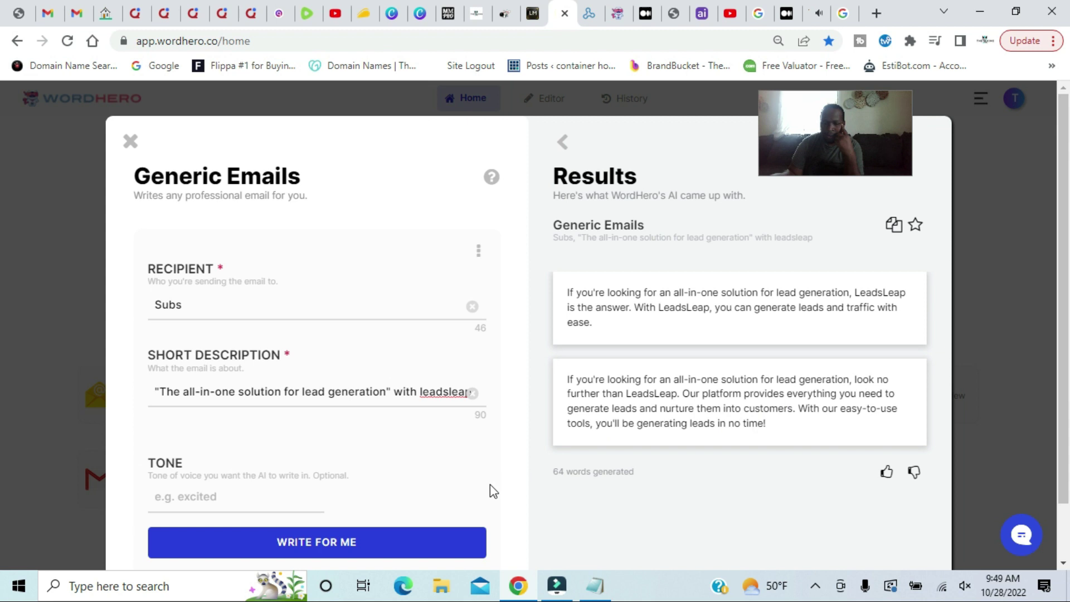
{"action": "left_click", "coordinate": [448, 544]}
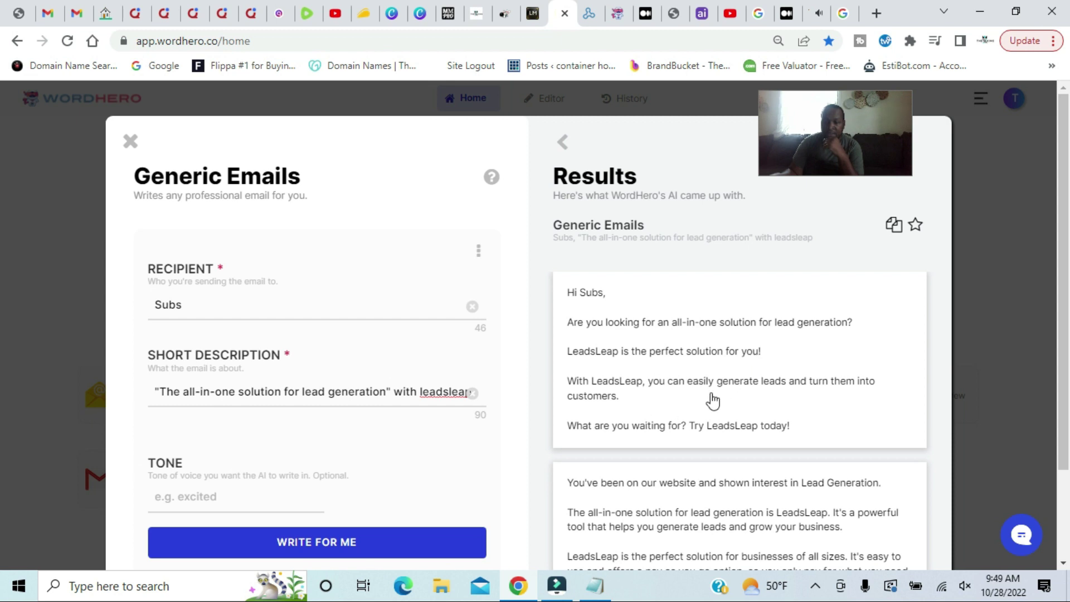
{"action": "scroll", "coordinate": [686, 401], "scroll_direction": "down", "scroll_amount": 2}
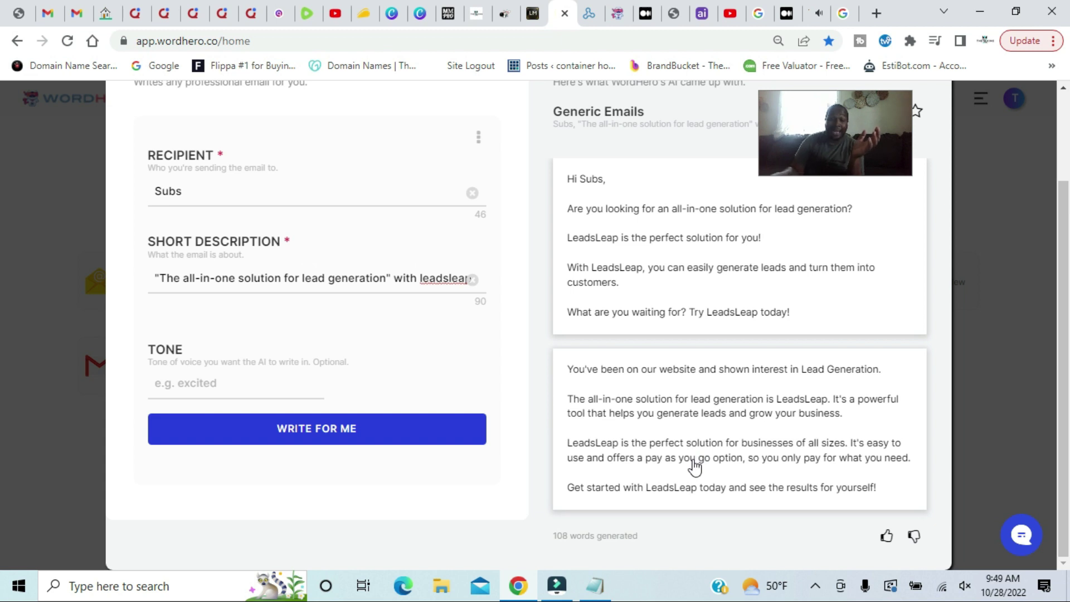
{"action": "scroll", "coordinate": [325, 243], "scroll_direction": "up", "scroll_amount": 2}
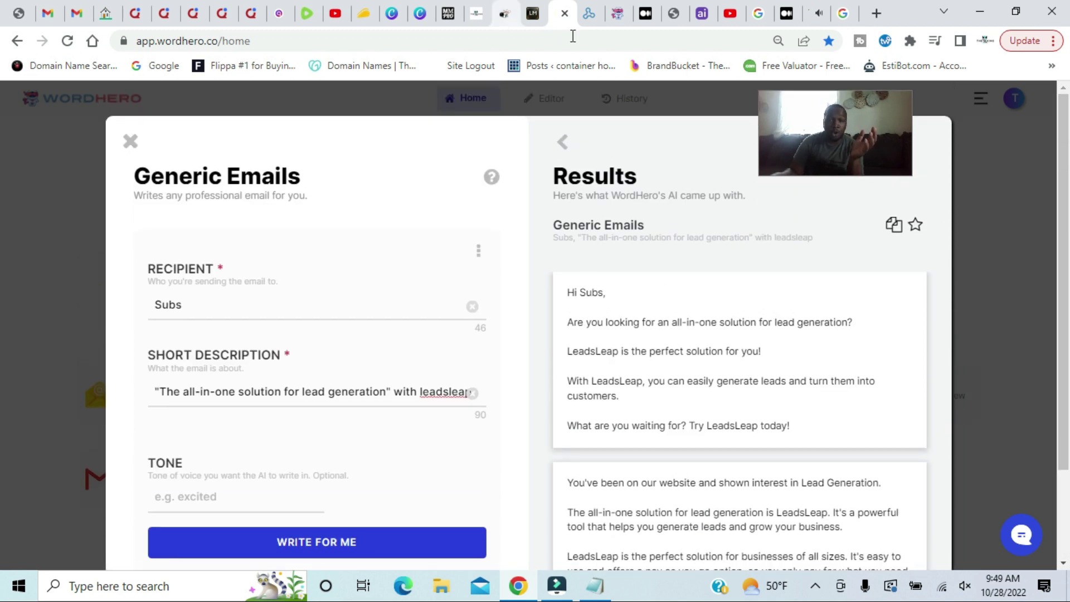
Switch to LeadsLeap and paste the copied email text into the broadcast body
{"action": "left_click", "coordinate": [583, 13]}
{"action": "left_click", "coordinate": [453, 356]}
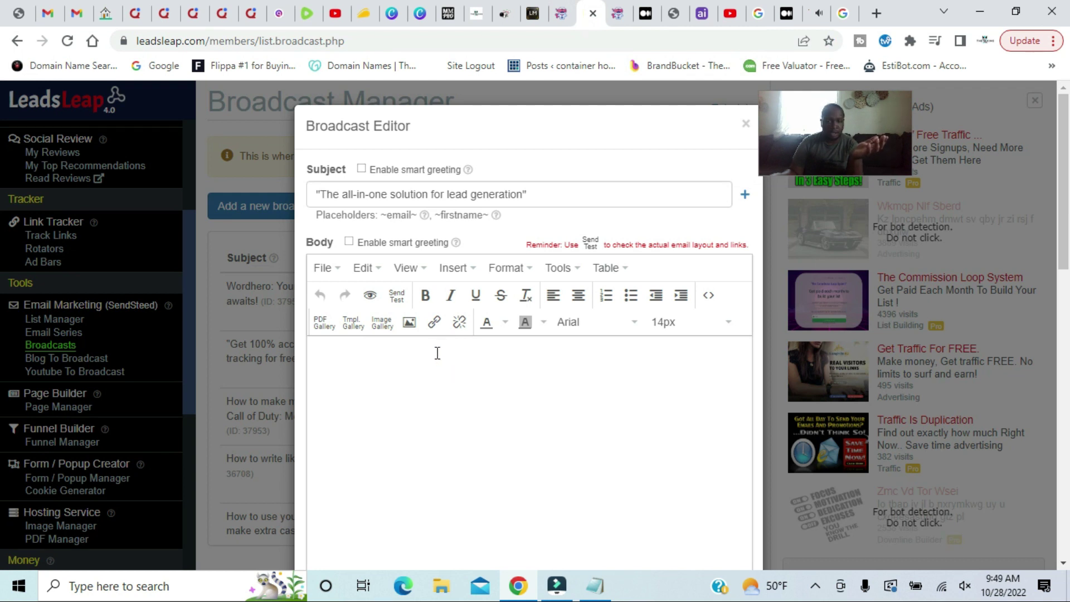
{"action": "right_click", "coordinate": [437, 354]}
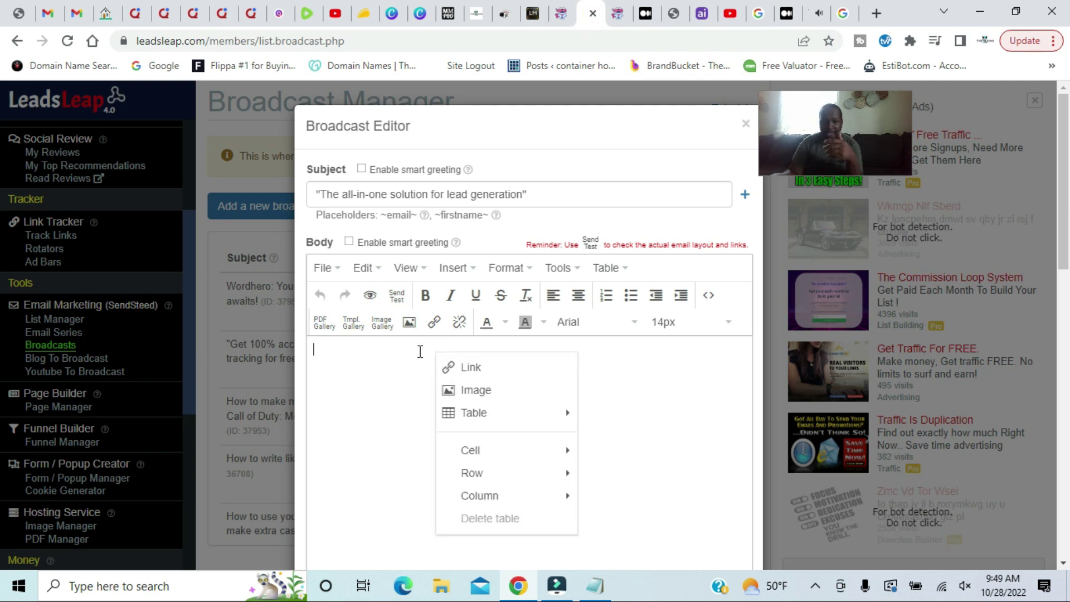
{"action": "left_click", "coordinate": [394, 358]}
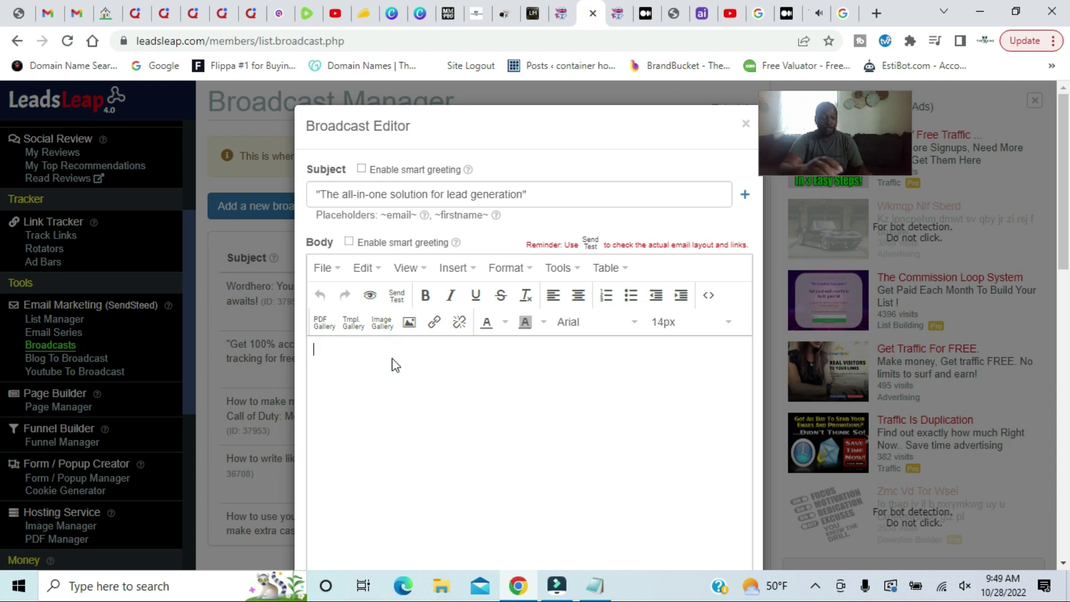
{"action": "key", "text": "ctrl+v"}
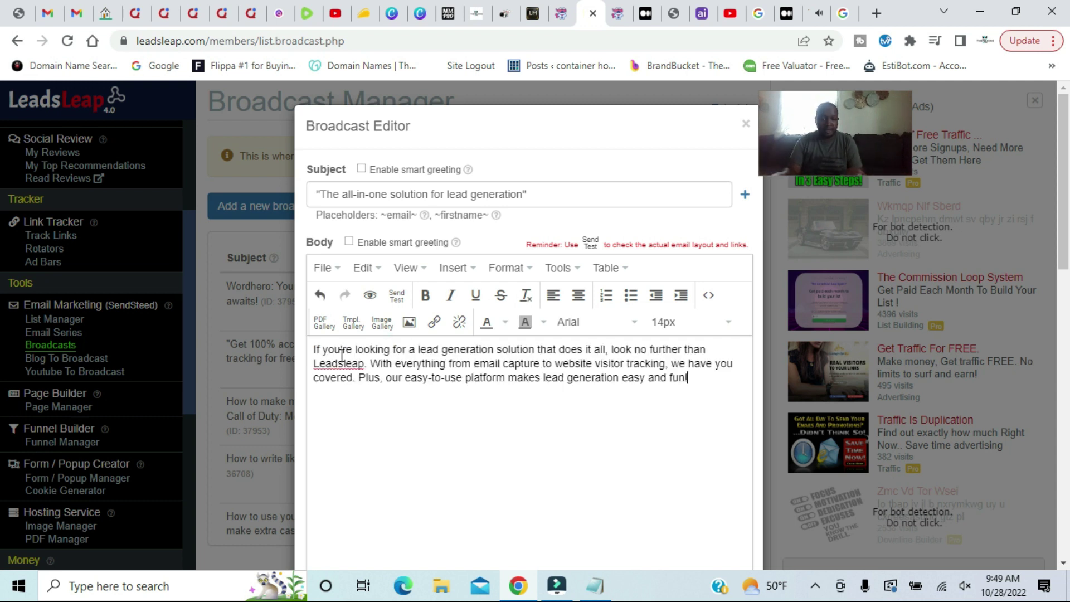
Add the greeting "Hi" with a blank line above the body paragraph and append "Click here" after its last sentence
{"action": "left_click", "coordinate": [312, 350]}
{"action": "key", "text": "Return"}
{"action": "key", "text": "Return"}
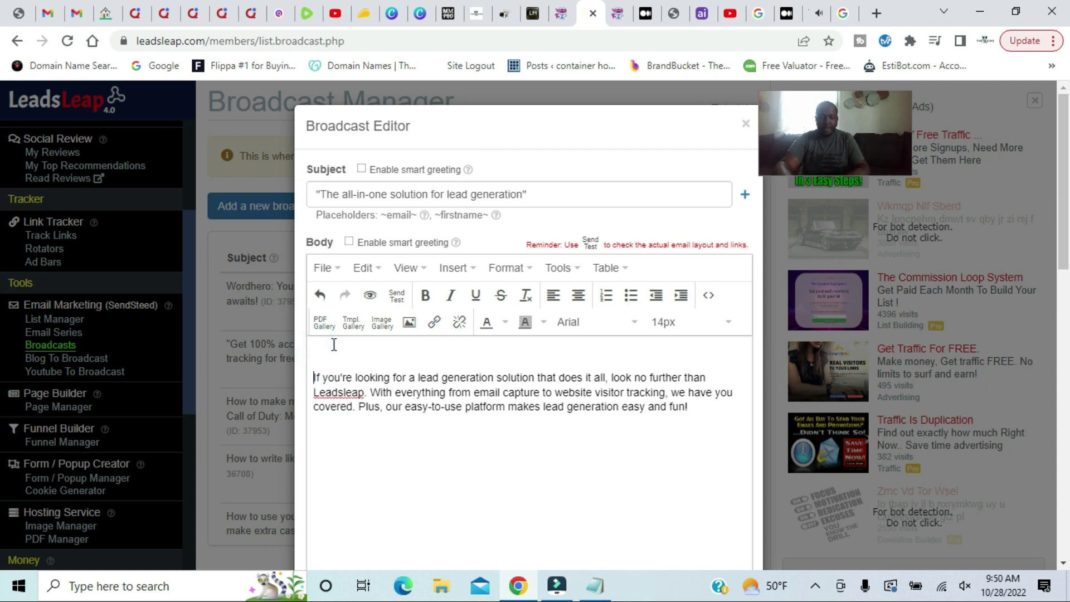
{"action": "type", "text": "Hi"}
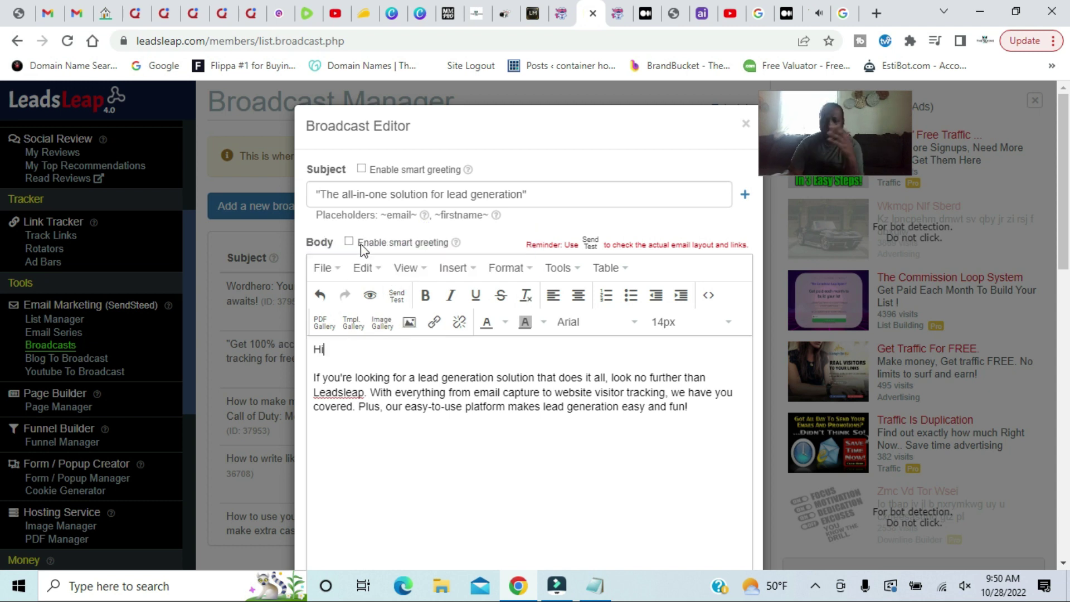
{"action": "left_click", "coordinate": [708, 406]}
{"action": "type", "text": "Click "}
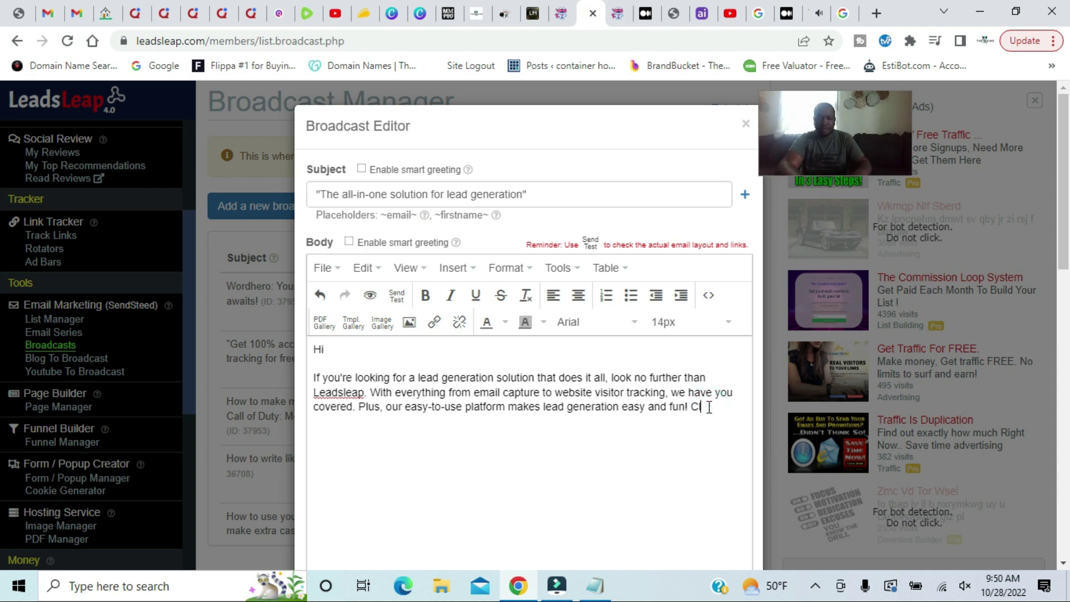
{"action": "type", "text": "here"}
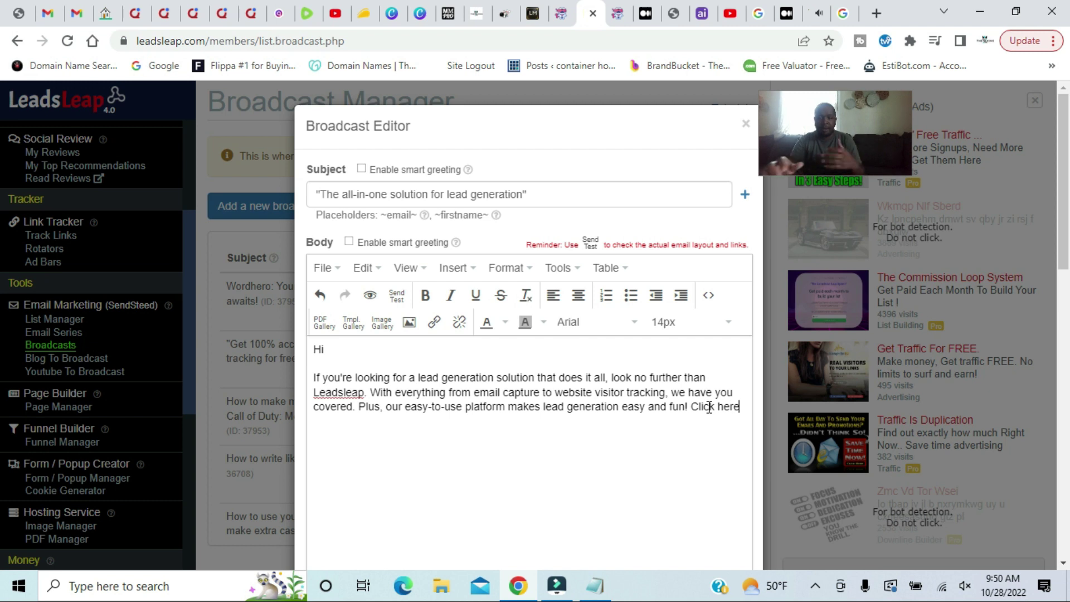
Switch to Notepad, copy the LeadsLeap referral link and return to the broadcast editor
{"action": "left_click", "coordinate": [608, 587]}
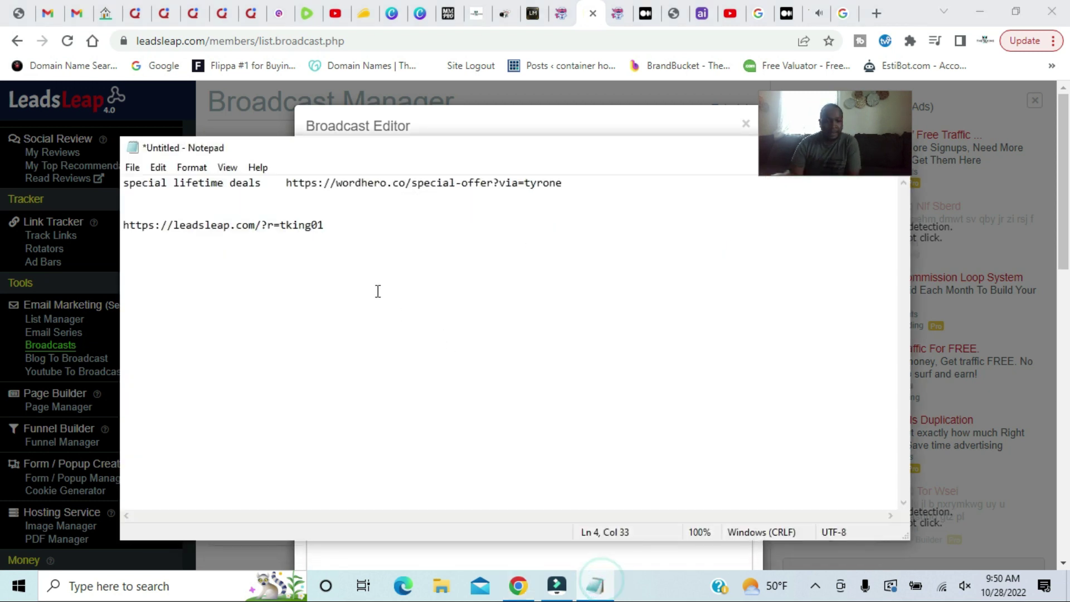
{"action": "left_click_drag", "start_coordinate": [339, 224], "coordinate": [124, 226]}
{"action": "right_click", "coordinate": [127, 231]}
{"action": "left_click", "coordinate": [127, 276]}
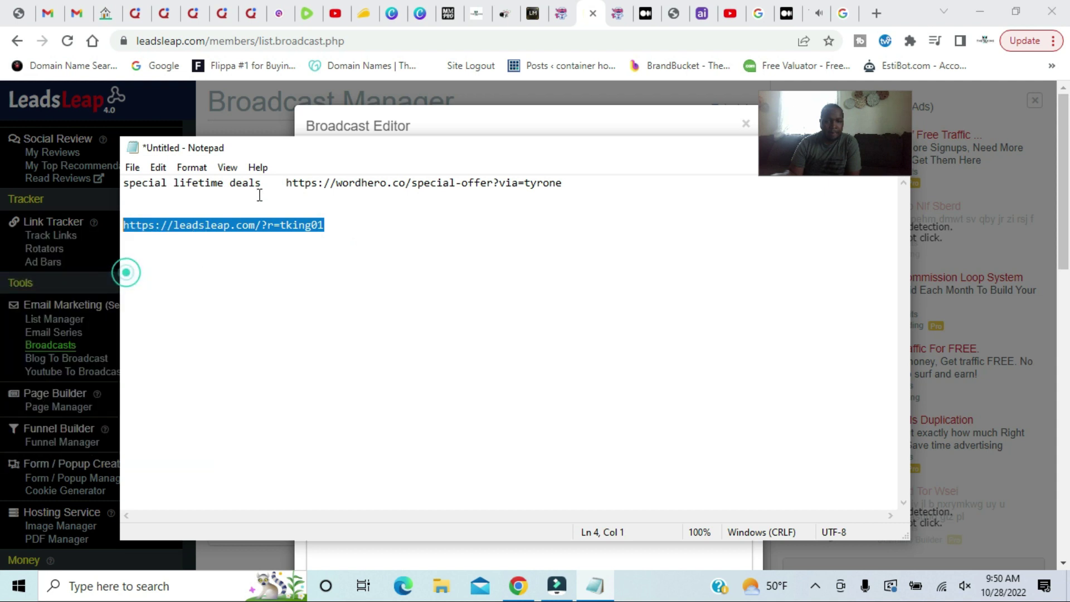
{"action": "left_click", "coordinate": [317, 92]}
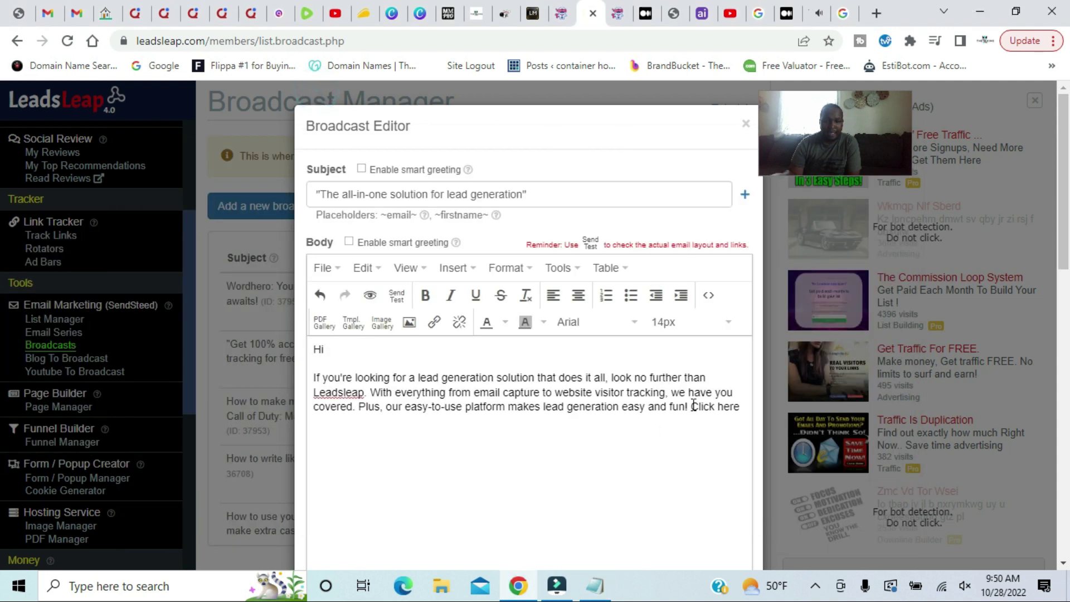
Link the "Click here" text in the broadcast body to the copied LeadsLeap referral URL, with the target set to New window
{"action": "left_click_drag", "start_coordinate": [690, 407], "coordinate": [740, 407]}
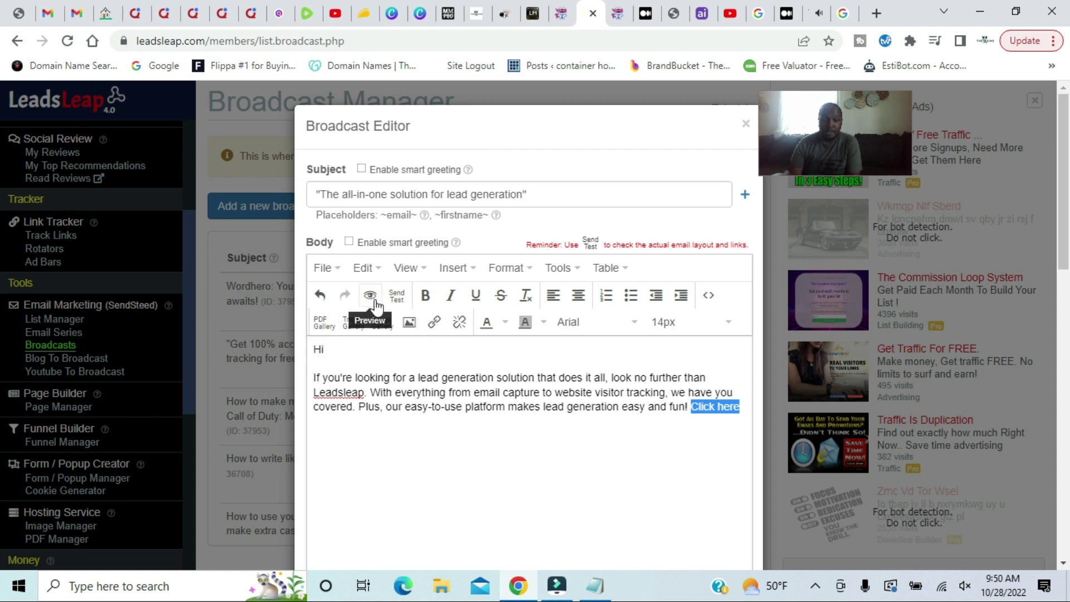
{"action": "left_click", "coordinate": [433, 323]}
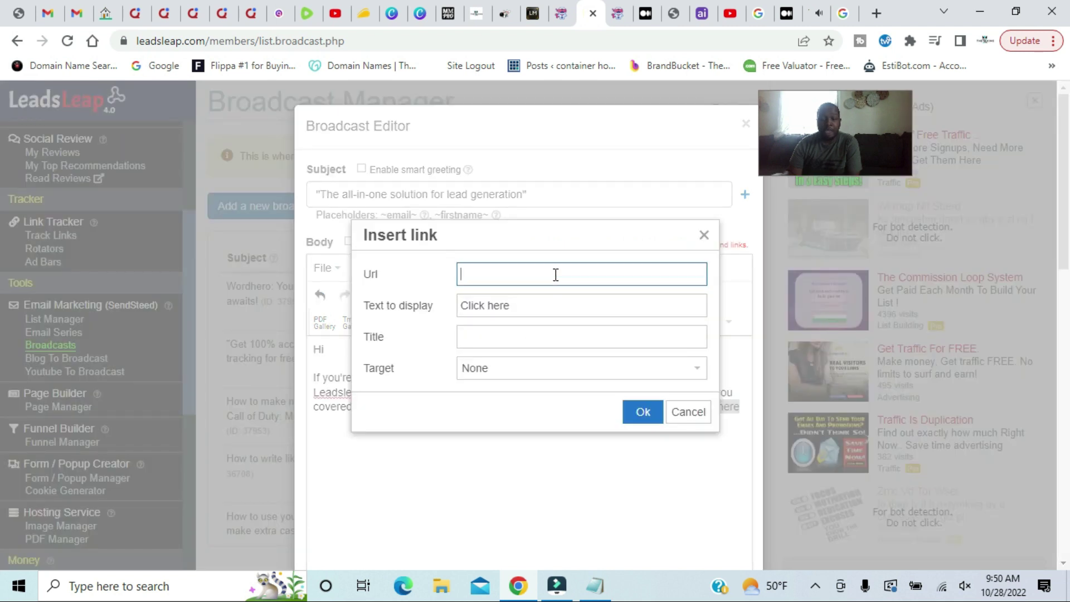
{"action": "right_click", "coordinate": [555, 274]}
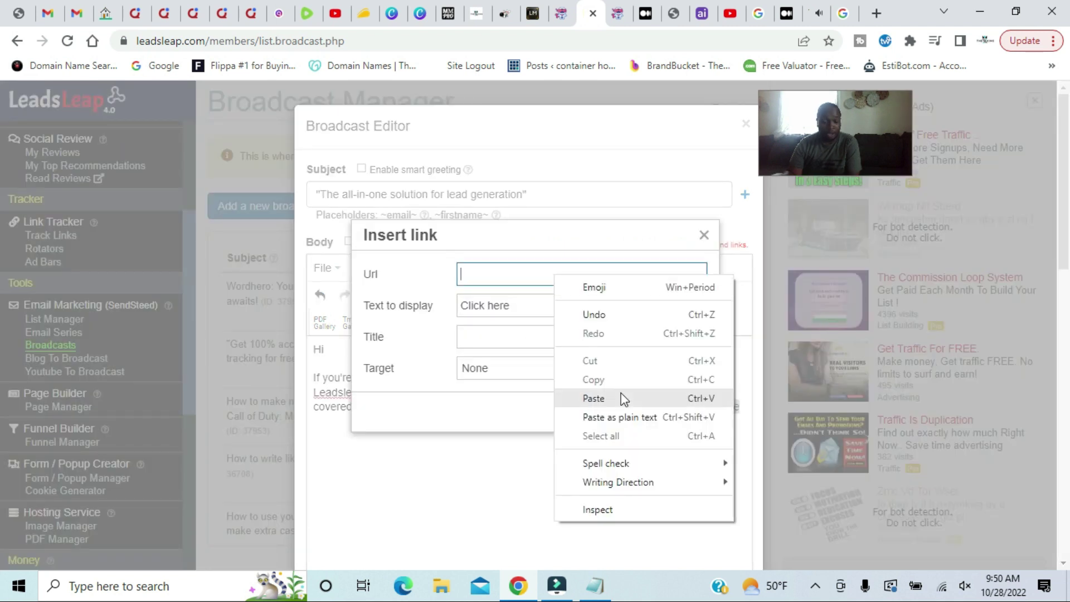
{"action": "left_click", "coordinate": [594, 398]}
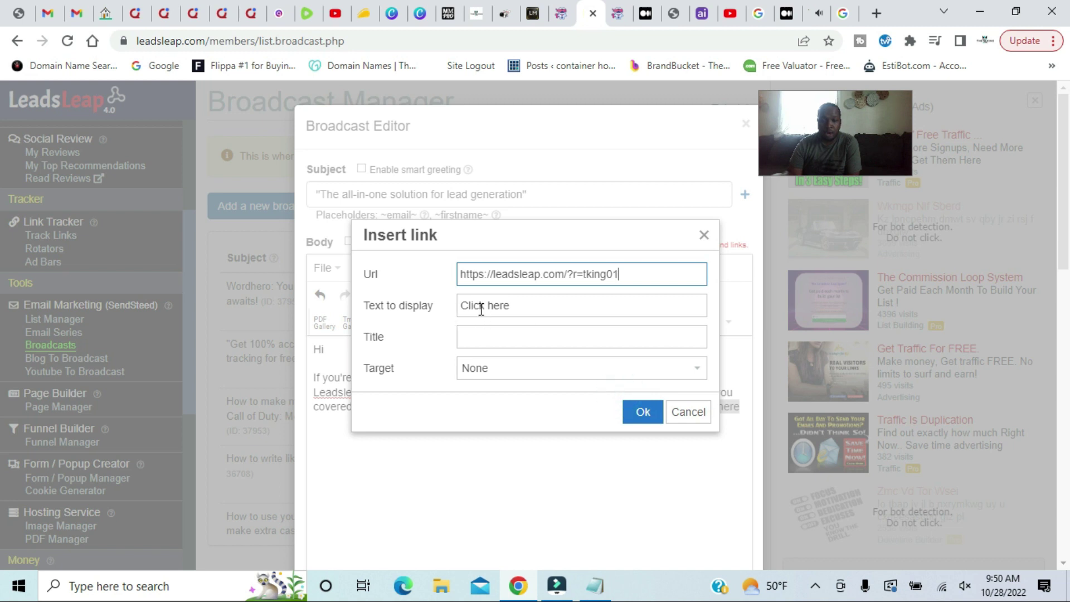
{"action": "left_click", "coordinate": [546, 378]}
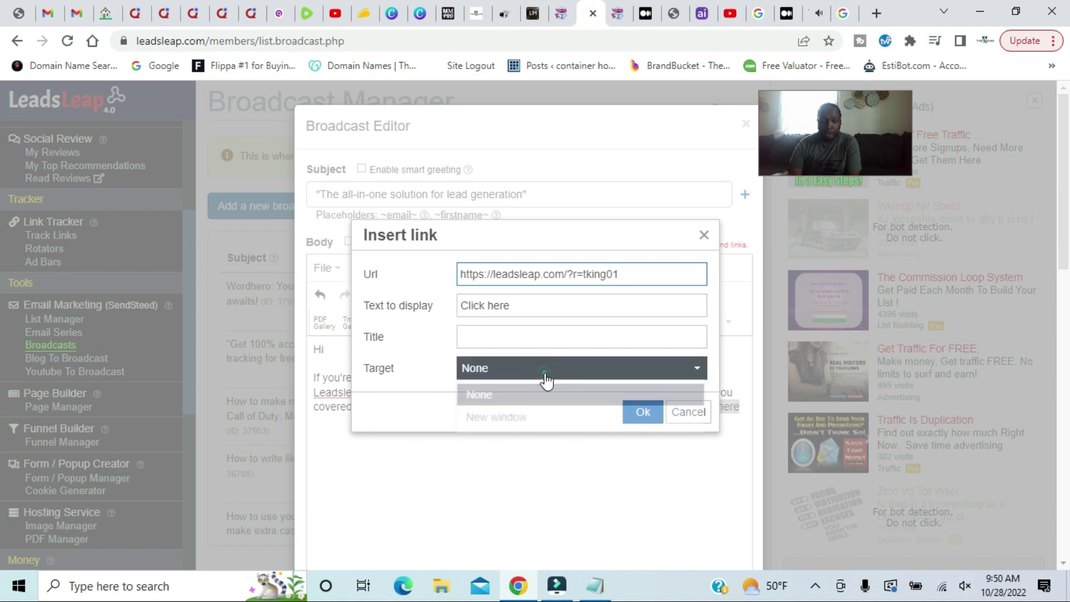
{"action": "left_click", "coordinate": [497, 418]}
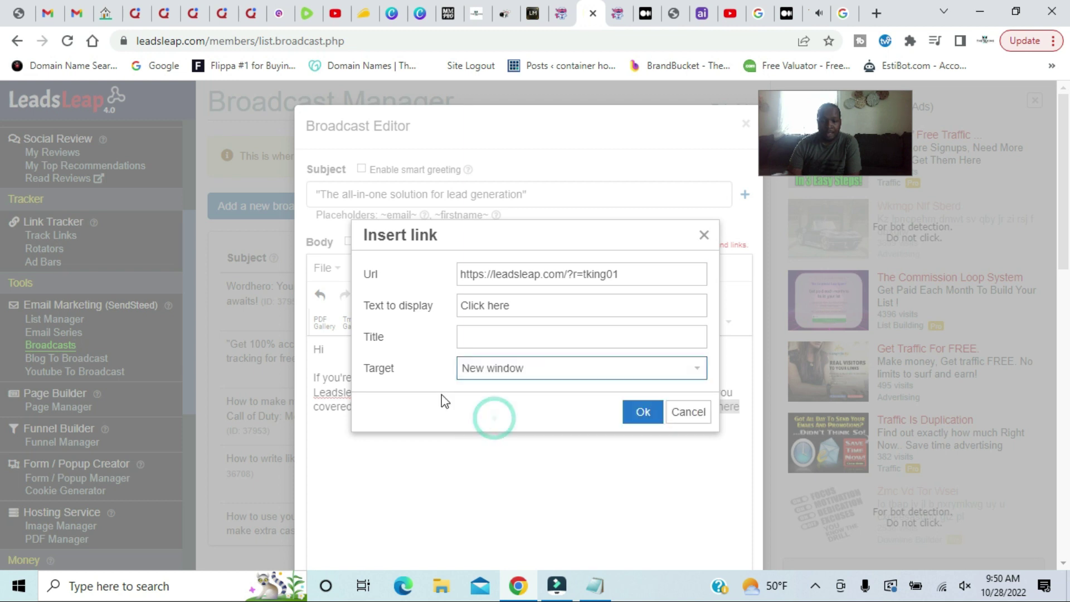
{"action": "left_click", "coordinate": [644, 413]}
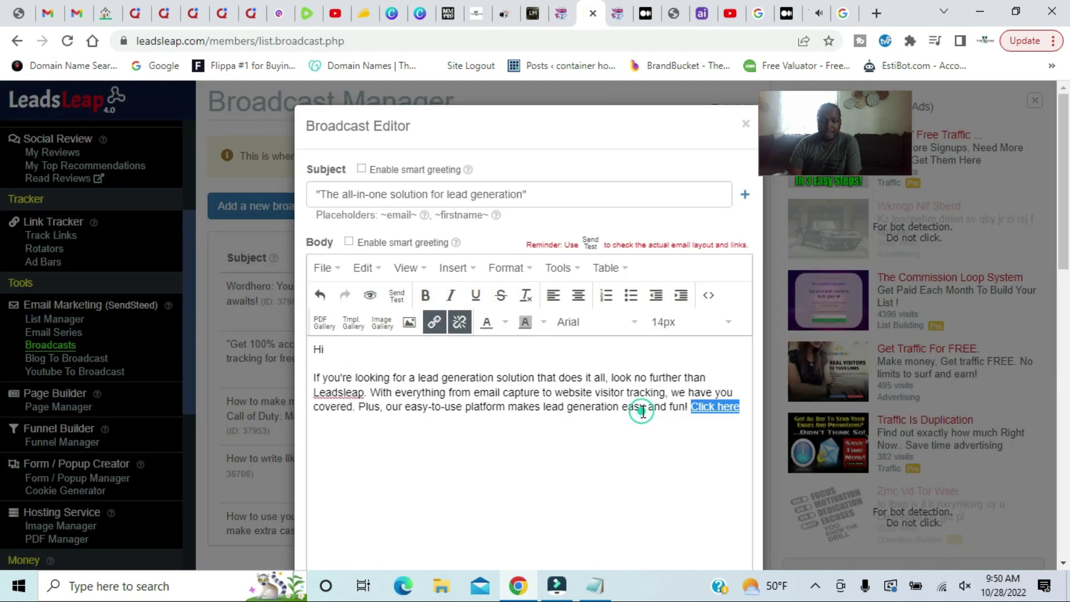
{"action": "left_click", "coordinate": [596, 417]}
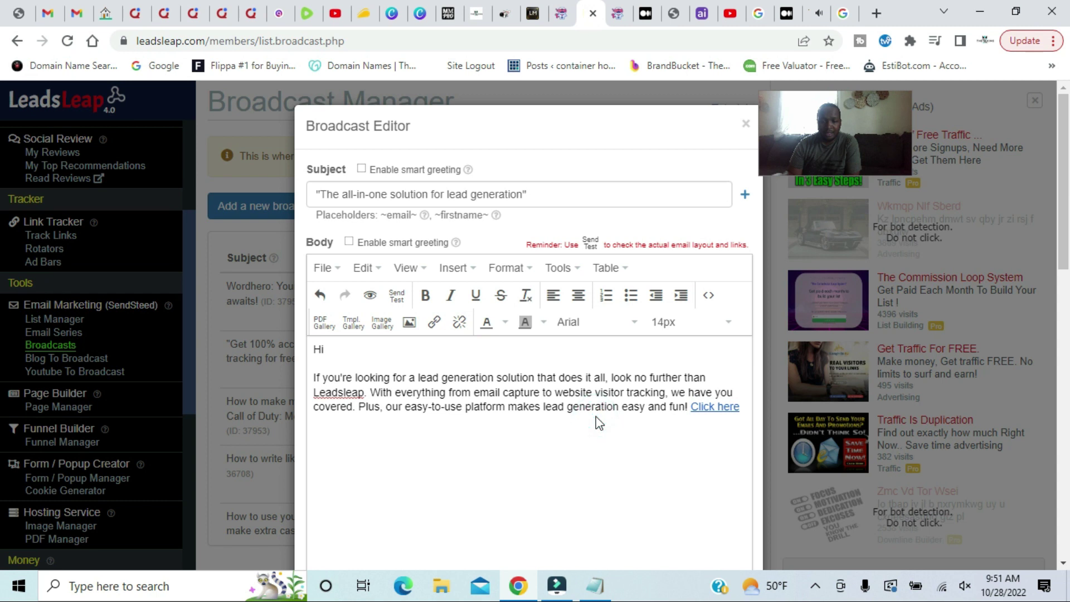
Select all mailing lists for the broadcast and set the audience to all active subscribers plus inactive subscribers
{"action": "scroll", "coordinate": [597, 423], "scroll_direction": "down", "scroll_amount": 8}
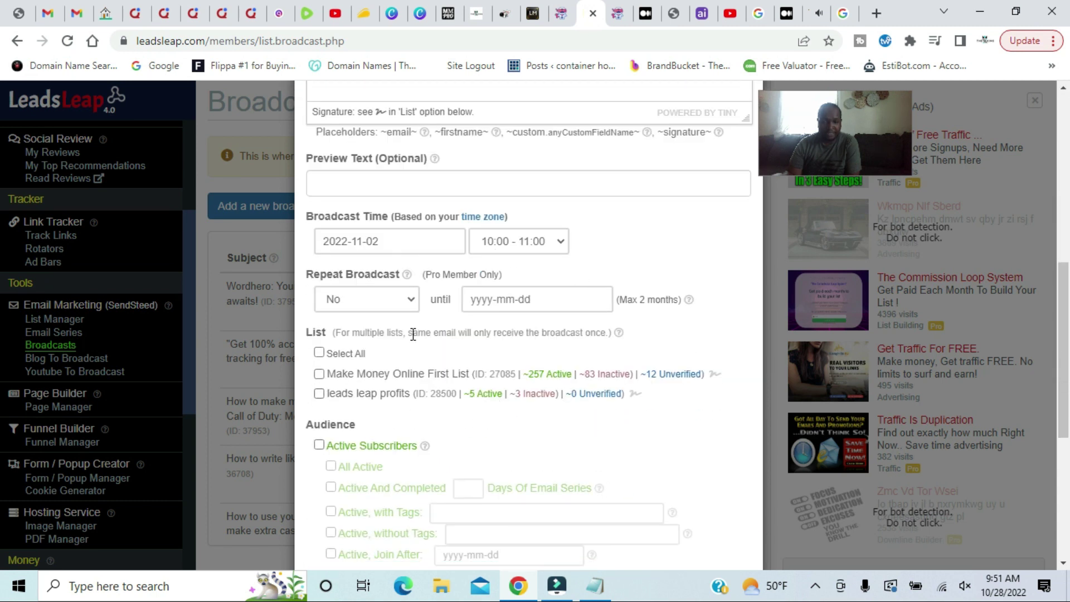
{"action": "scroll", "coordinate": [404, 339], "scroll_direction": "down", "scroll_amount": 2}
{"action": "left_click", "coordinate": [319, 275]}
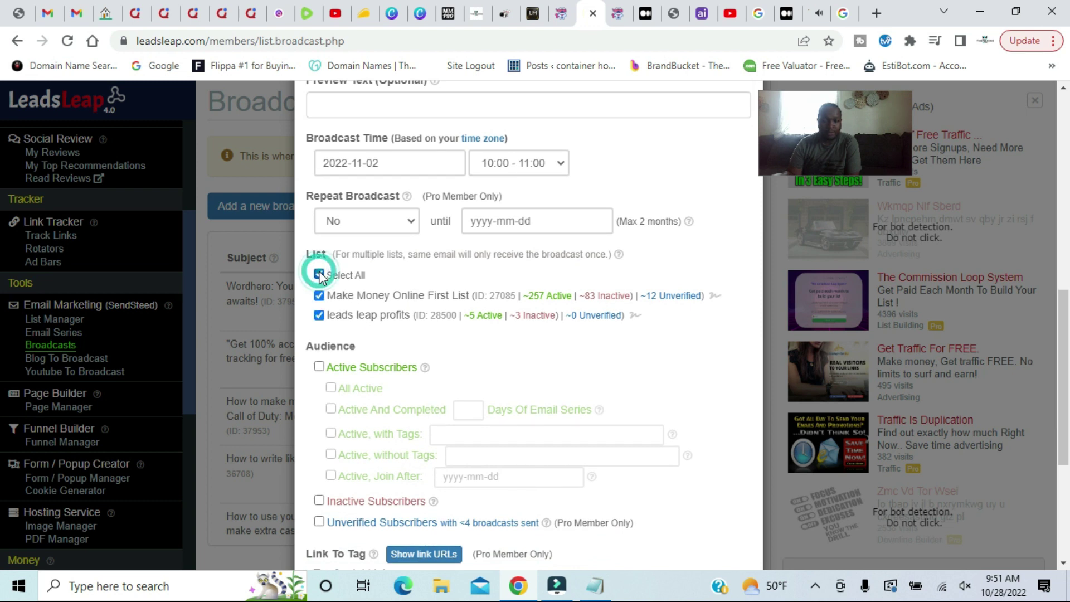
{"action": "left_click", "coordinate": [319, 367]}
{"action": "scroll", "coordinate": [321, 357], "scroll_direction": "down", "scroll_amount": 5}
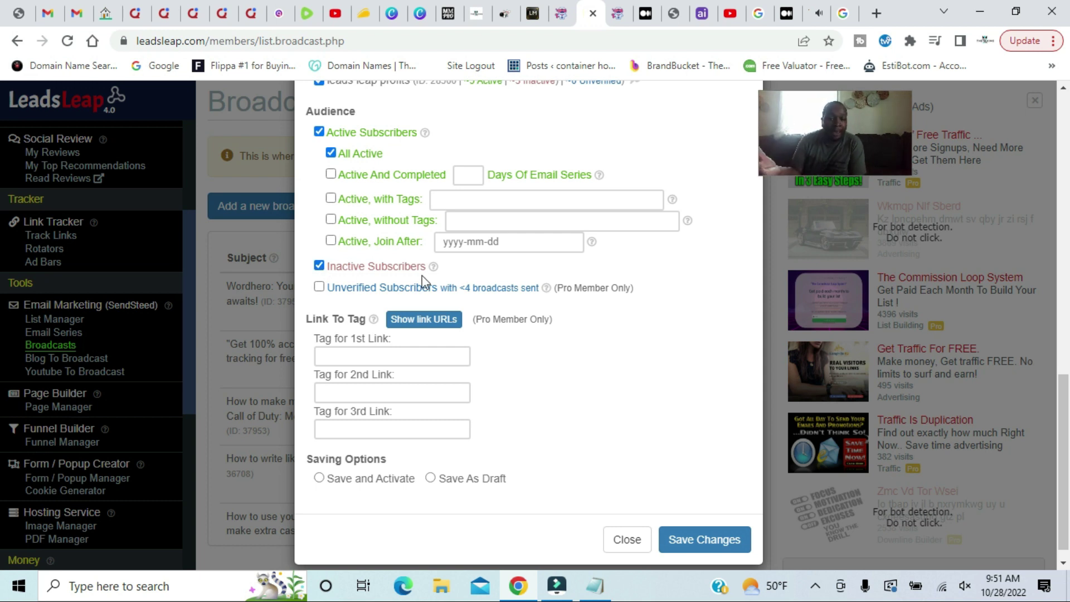
Save the broadcast with the Save and Activate option and close the saved email preview
{"action": "left_click", "coordinate": [319, 478]}
{"action": "left_click", "coordinate": [716, 541]}
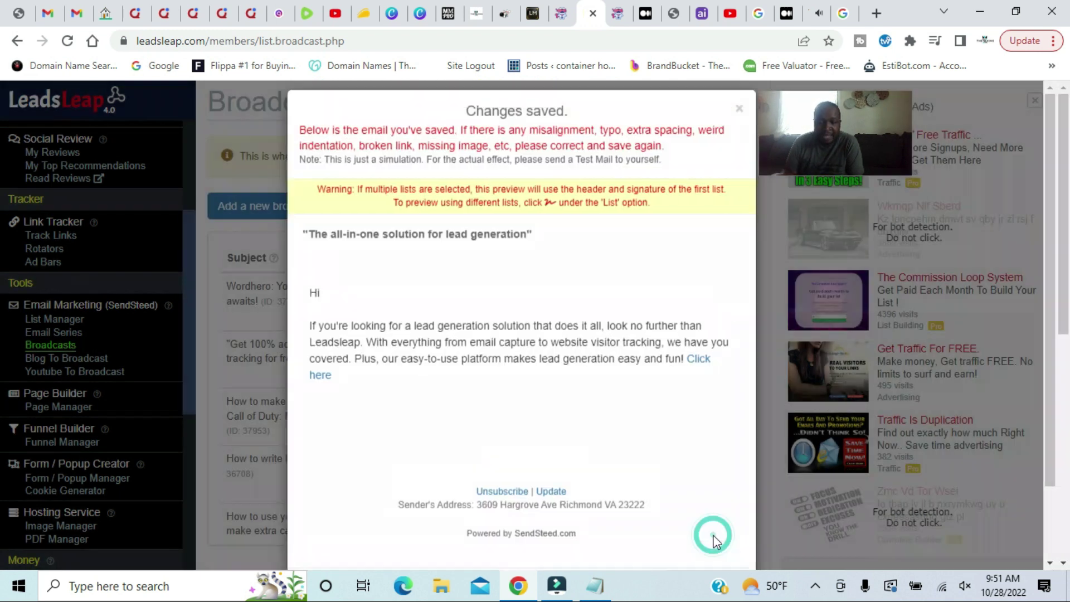
{"action": "scroll", "coordinate": [673, 446], "scroll_direction": "down", "scroll_amount": 2}
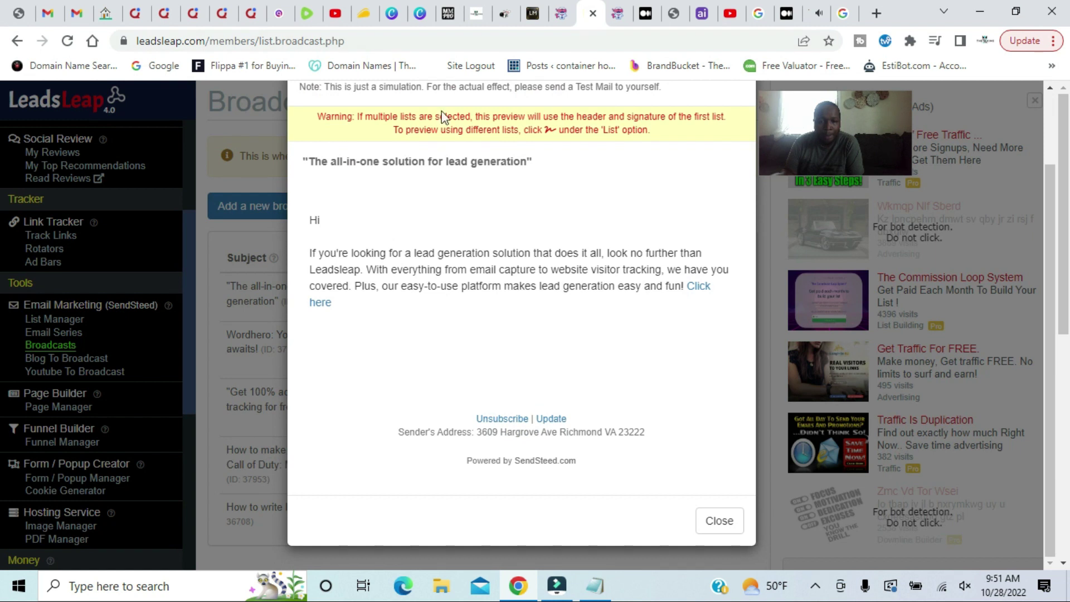
{"action": "left_click", "coordinate": [719, 521]}
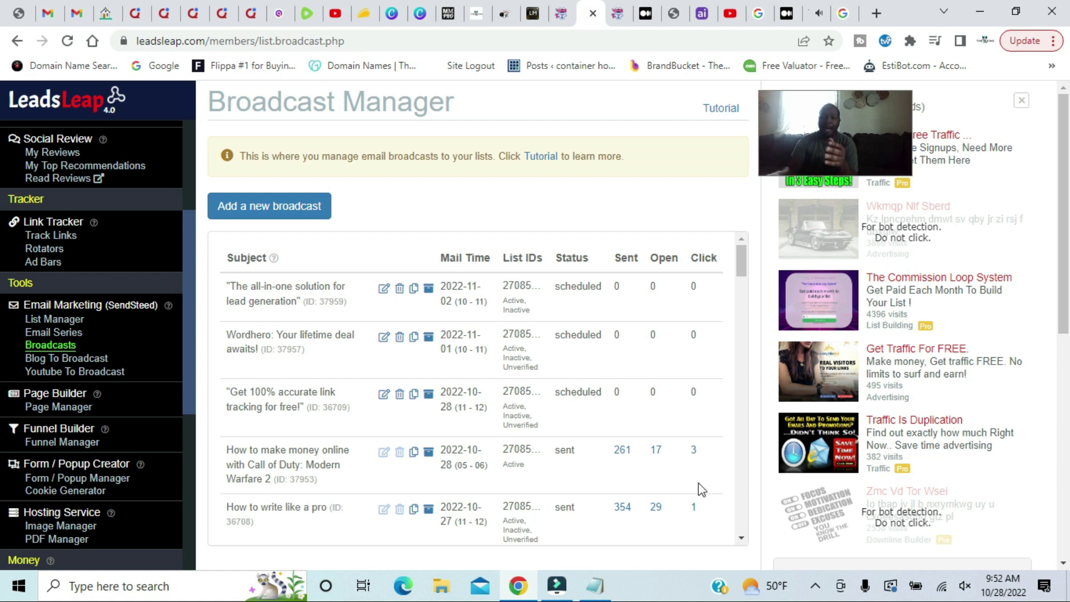
Switch to WordHero, view the Email Subject Lines generator and return to the overview of all email writing tools
{"action": "left_click", "coordinate": [562, 14]}
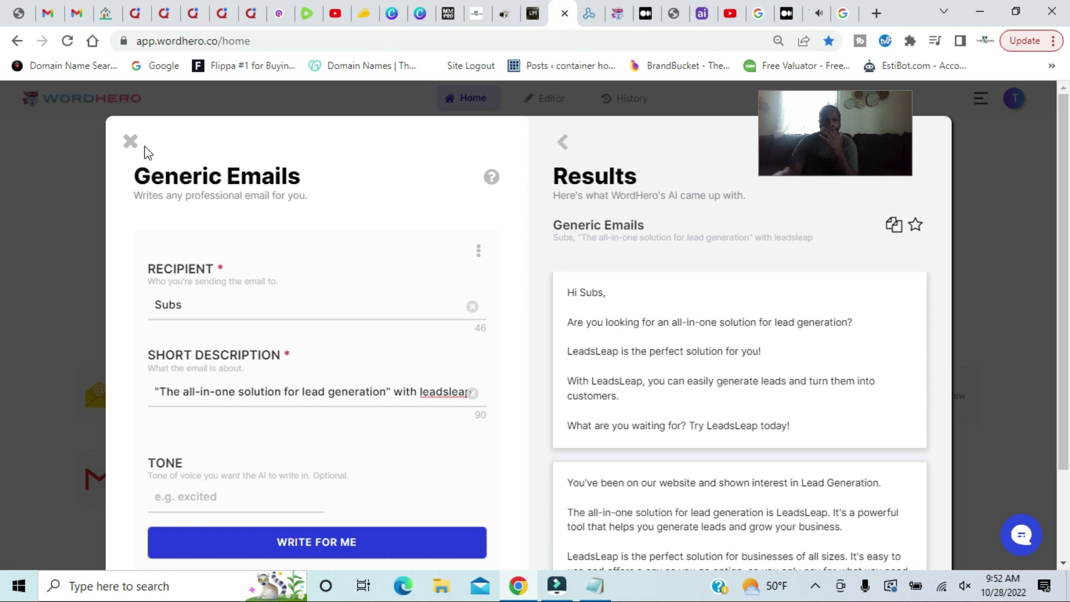
{"action": "left_click", "coordinate": [129, 144]}
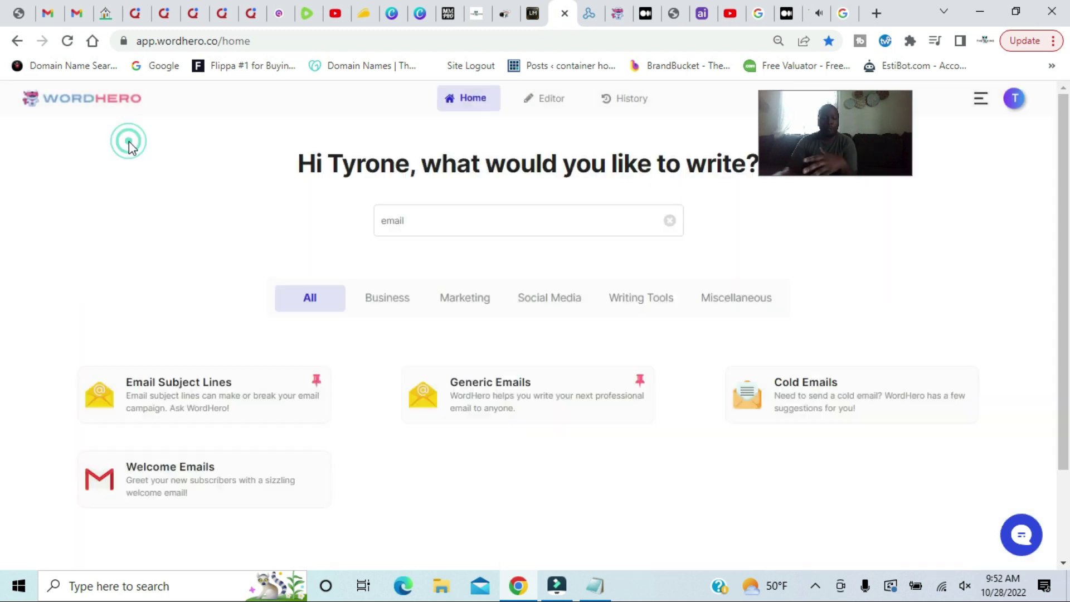
{"action": "left_click", "coordinate": [251, 410]}
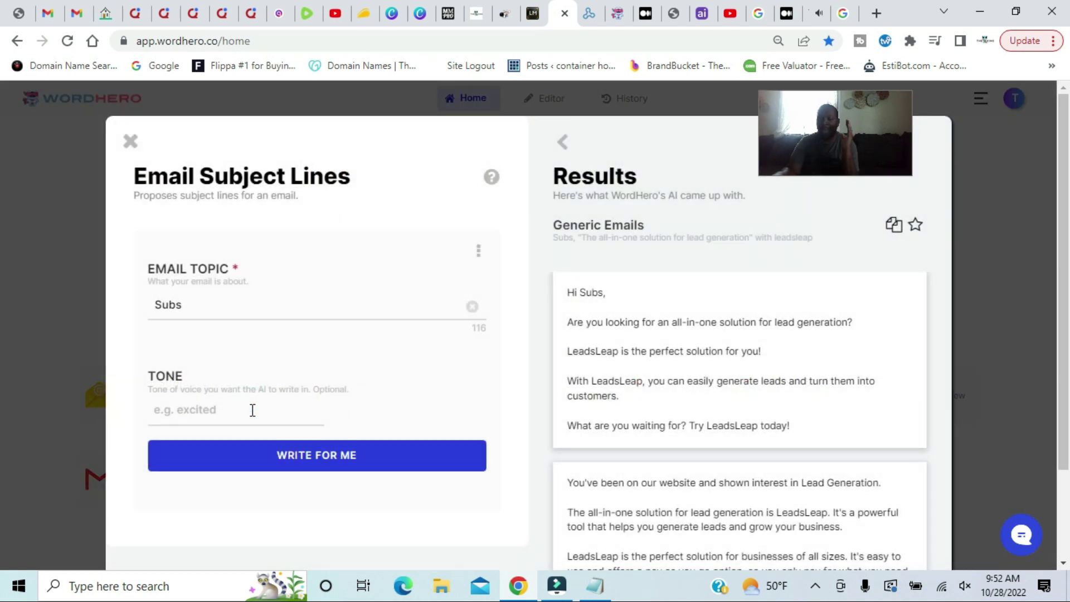
{"action": "left_click", "coordinate": [127, 138]}
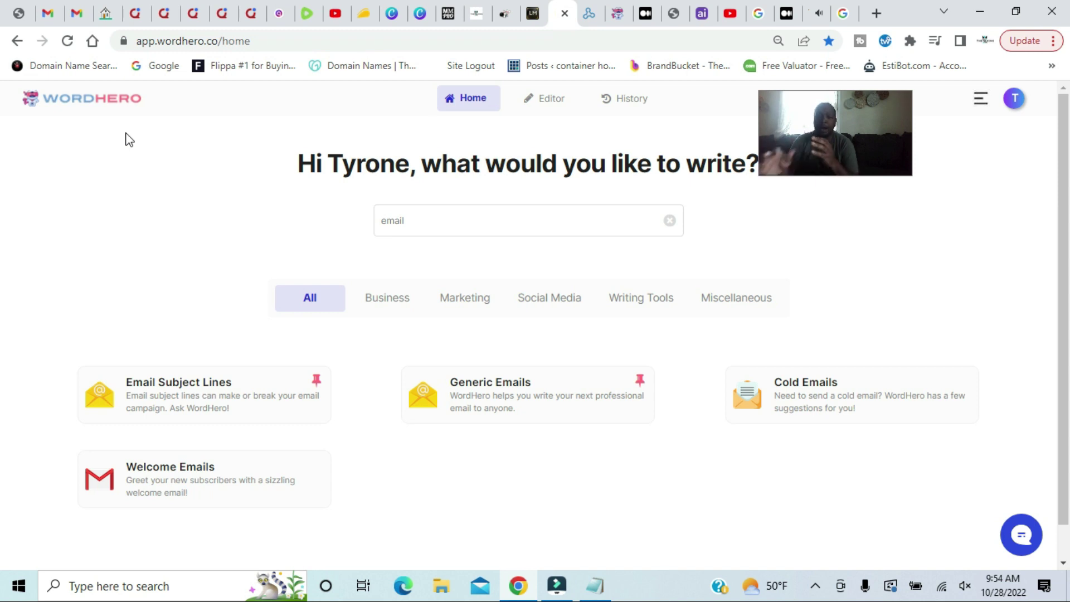
{"action": "left_click", "coordinate": [466, 102]}
{"action": "left_click", "coordinate": [309, 306]}
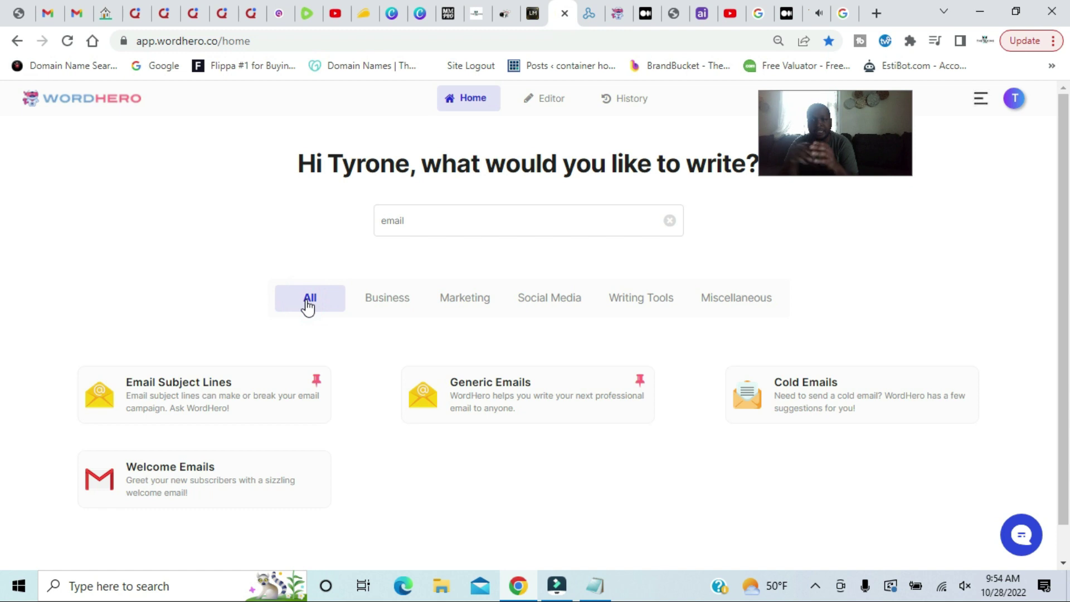